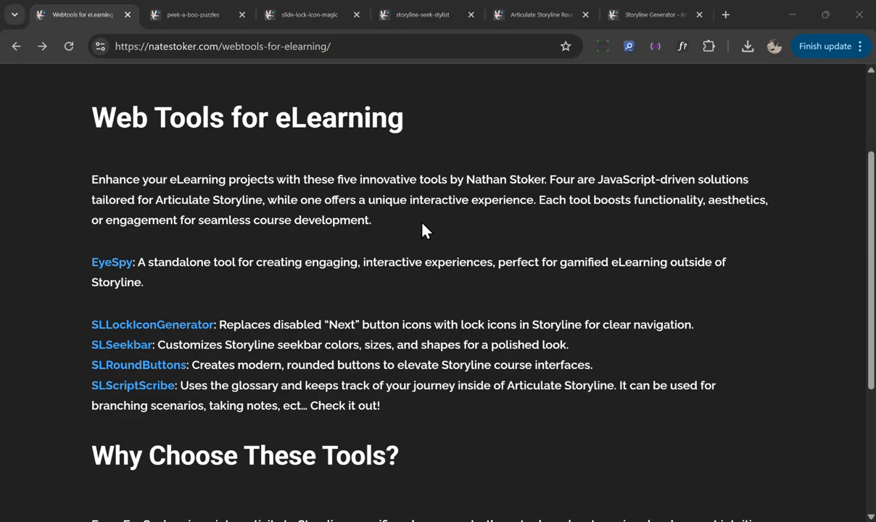
Step: Open the Eye Spy Creator tab and upload the office scene image
left_click(204, 22)
left_click(310, 431)
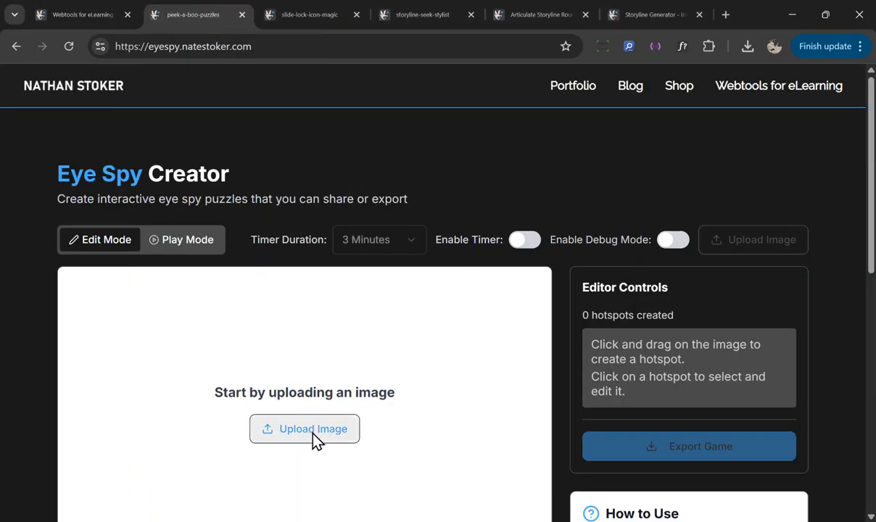
left_click(259, 100)
left_click(402, 258)
Step: Draw two hotspots on the image: one around the fish tank and one over the cubicles below it
left_click_drag(317, 332, 388, 390)
scroll(462, 356, "down", 2)
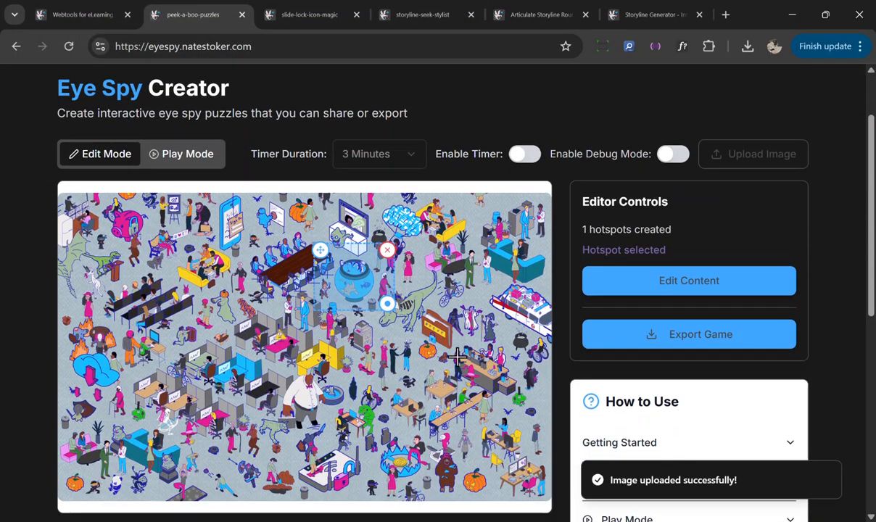
left_click_drag(181, 337, 277, 392)
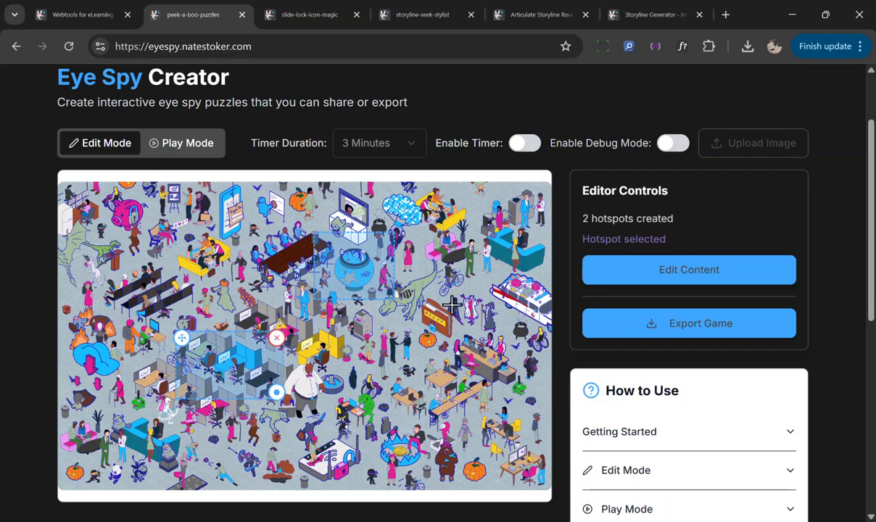
Step: Edit the fish tank hotspot's content with title 'Some content' and description 'a description', and save
left_click(350, 275)
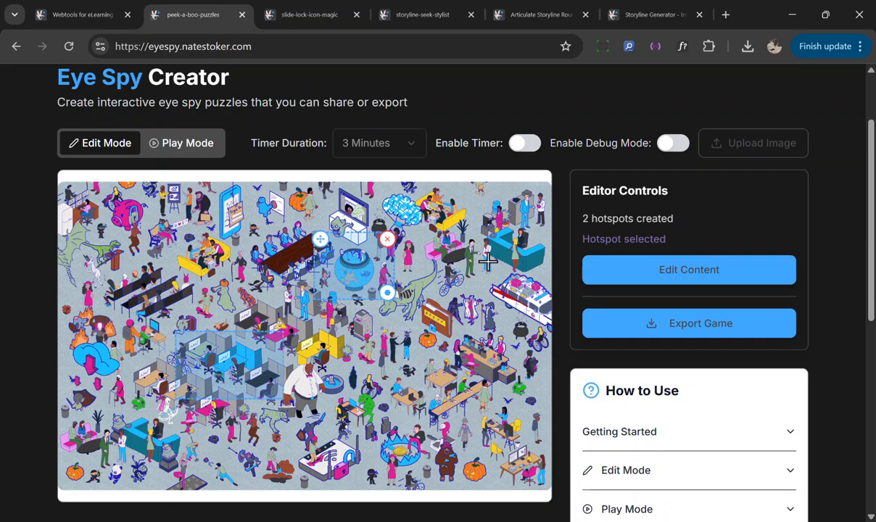
left_click(708, 274)
type("Some content")
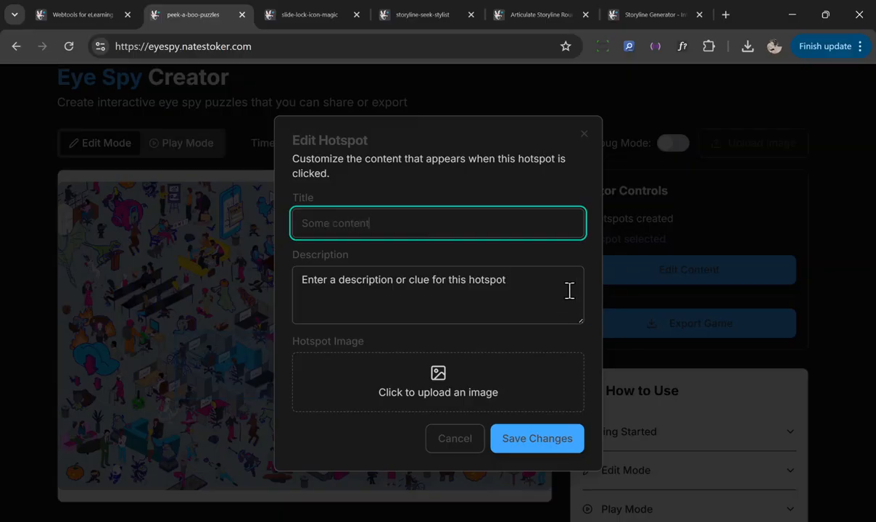
left_click(566, 285)
type("a description")
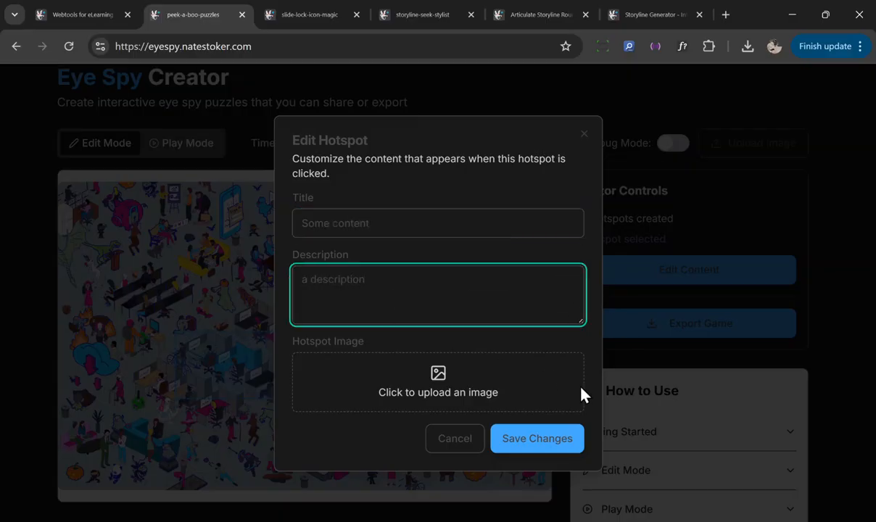
left_click(554, 438)
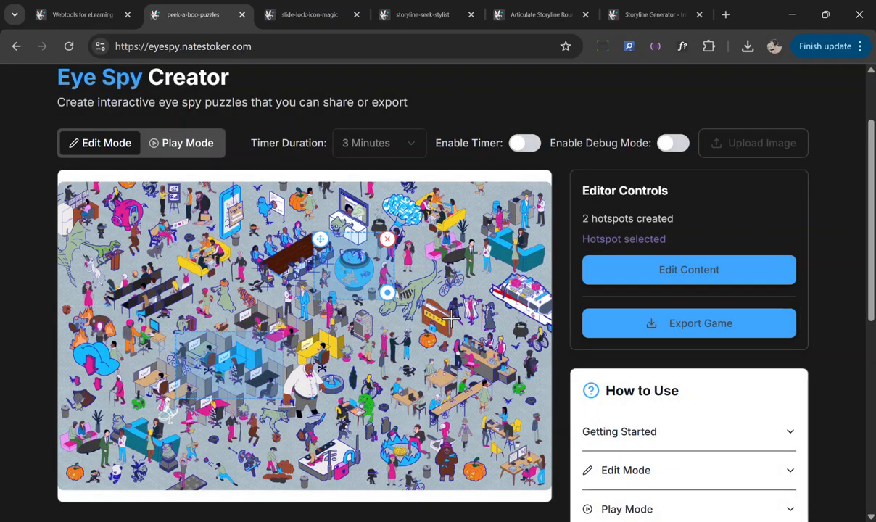
Step: Export the game, download its files, and open the downloaded HTML game
left_click(680, 330)
left_click(512, 455)
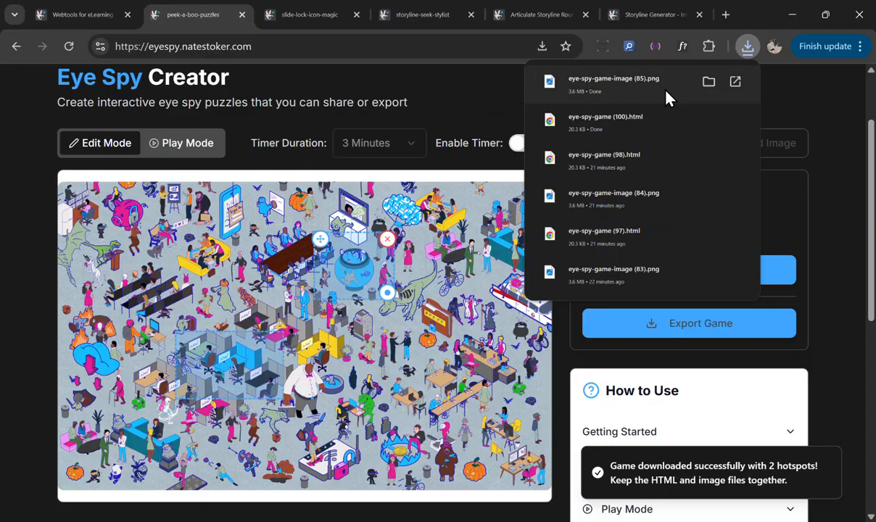
left_click(648, 125)
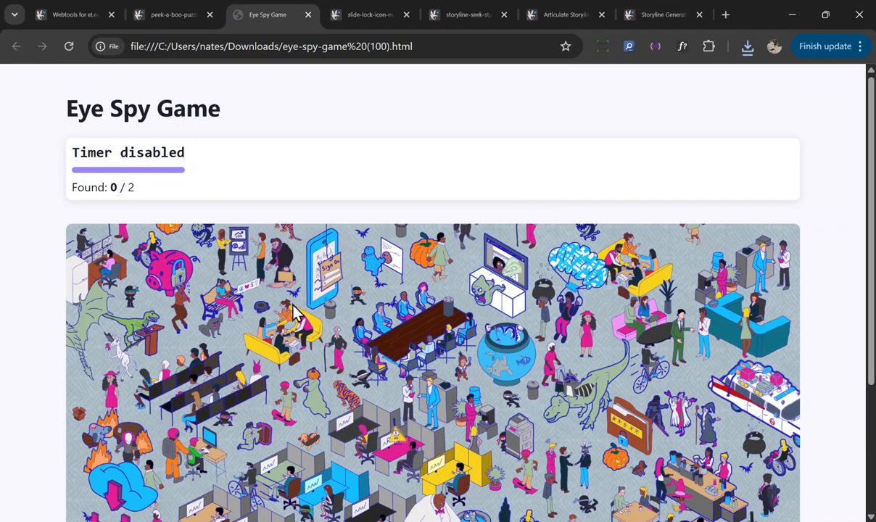
Step: Find the fish tank hotspot in the exported game and dismiss its popup
scroll(516, 327, "down", 1)
left_click(503, 330)
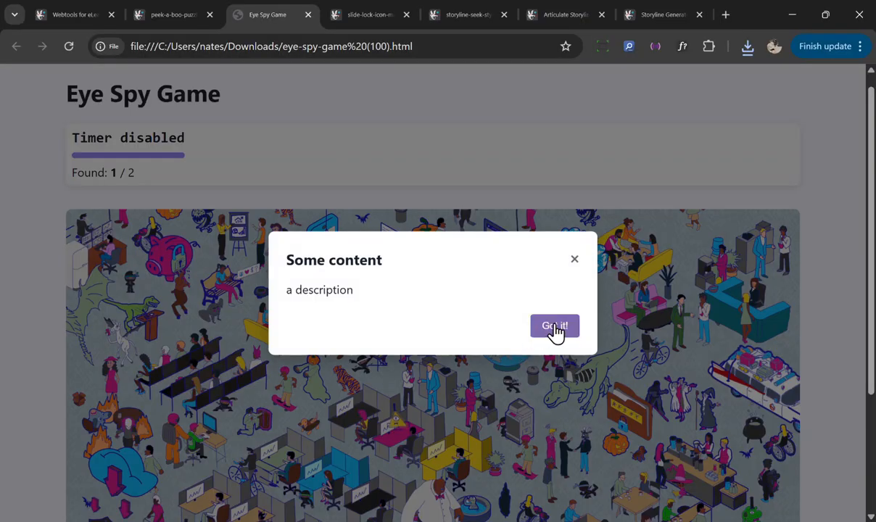
left_click(552, 328)
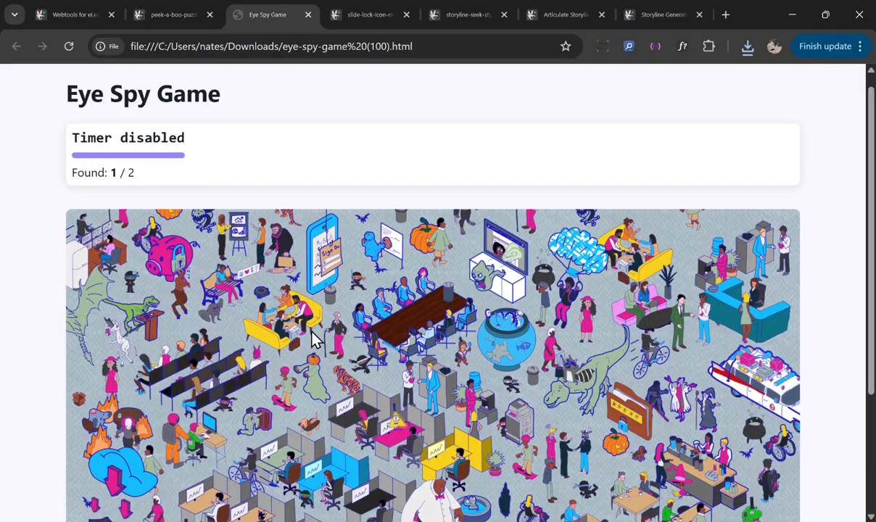
Step: Find the cubicle hotspot in the exported game
left_click(172, 16)
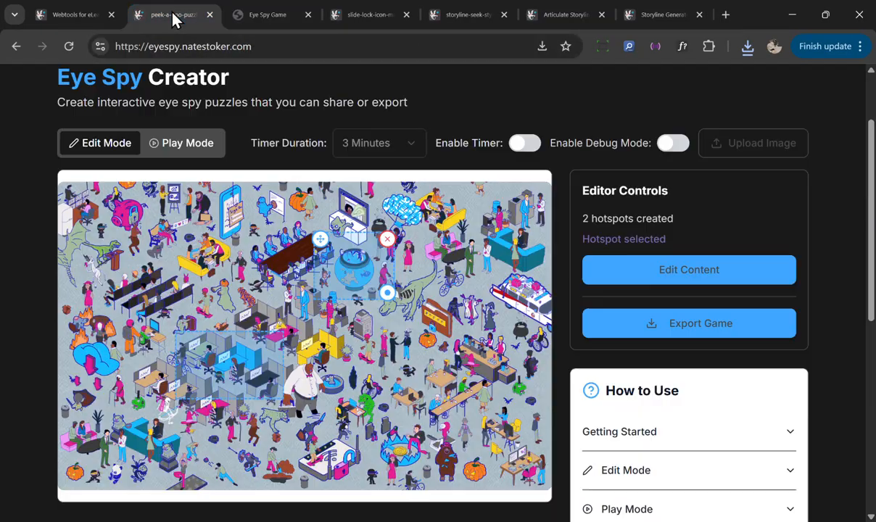
left_click(281, 22)
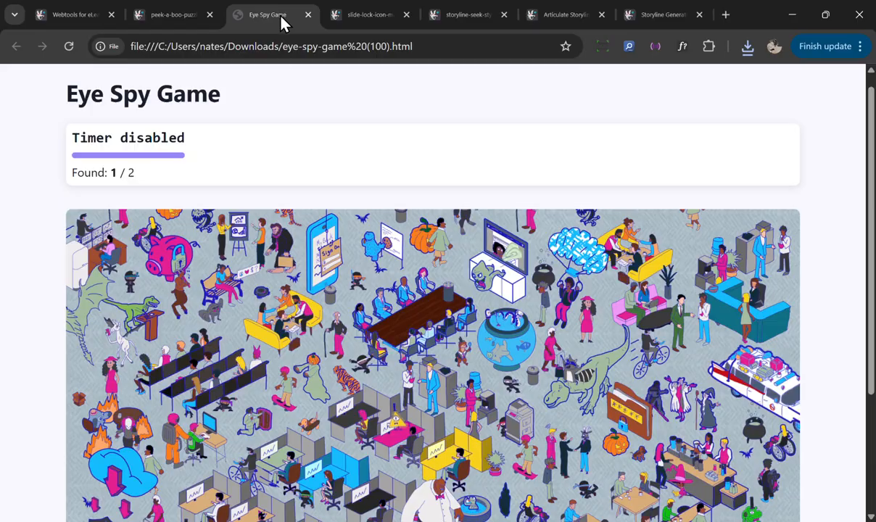
left_click(312, 477)
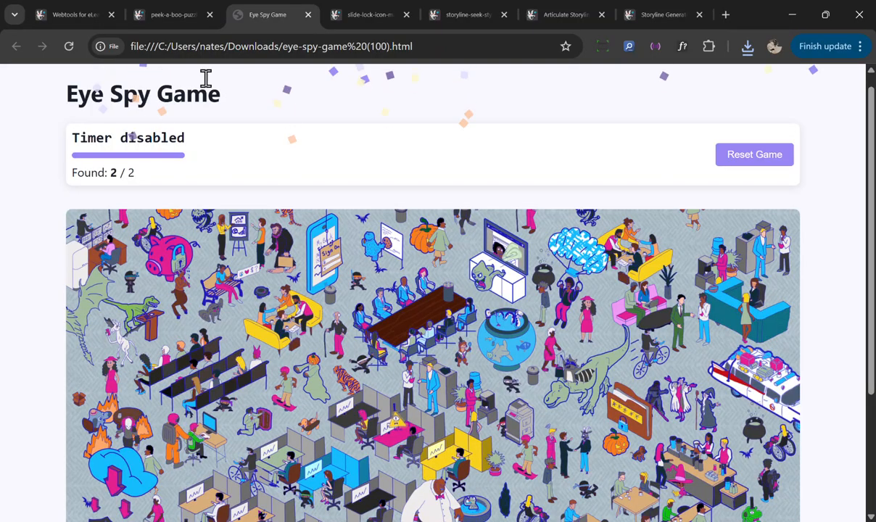
Step: Enable the timer and debug mode in the Eye Spy Creator
left_click(170, 22)
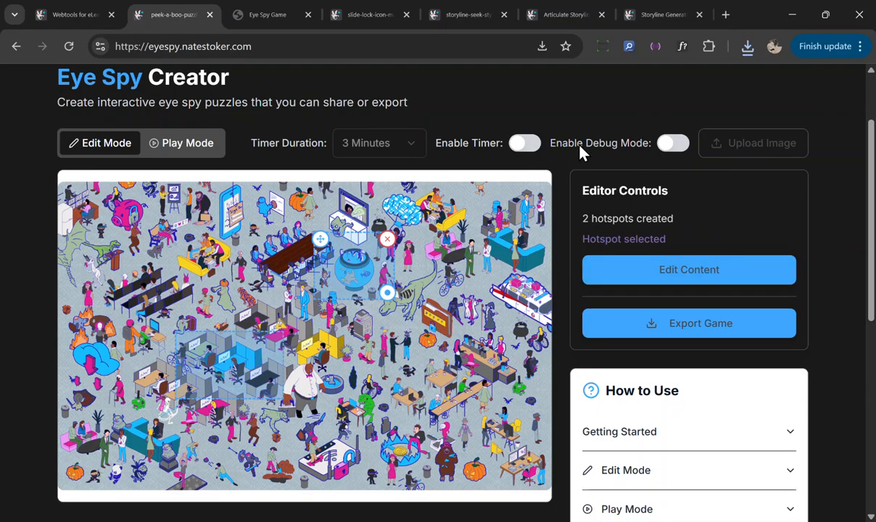
left_click(533, 145)
left_click(675, 146)
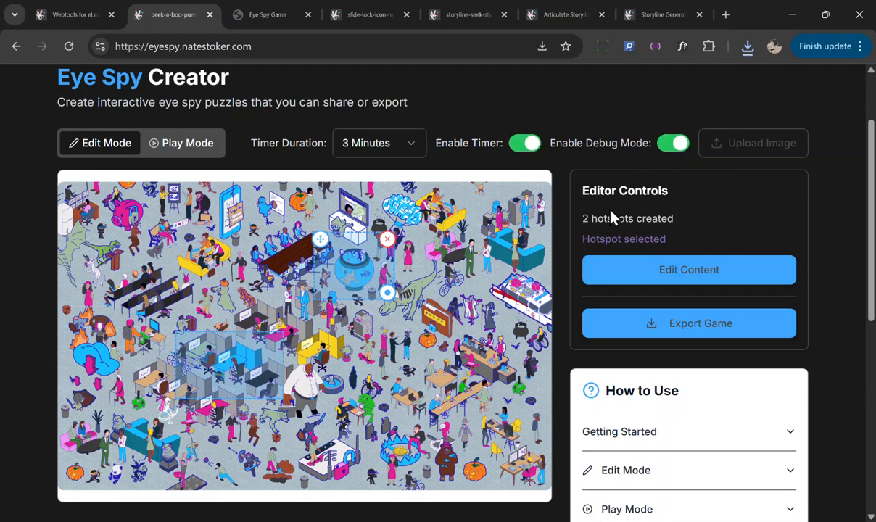
Step: Export the updated game, download its files, and open the newly downloaded HTML game
left_click(678, 324)
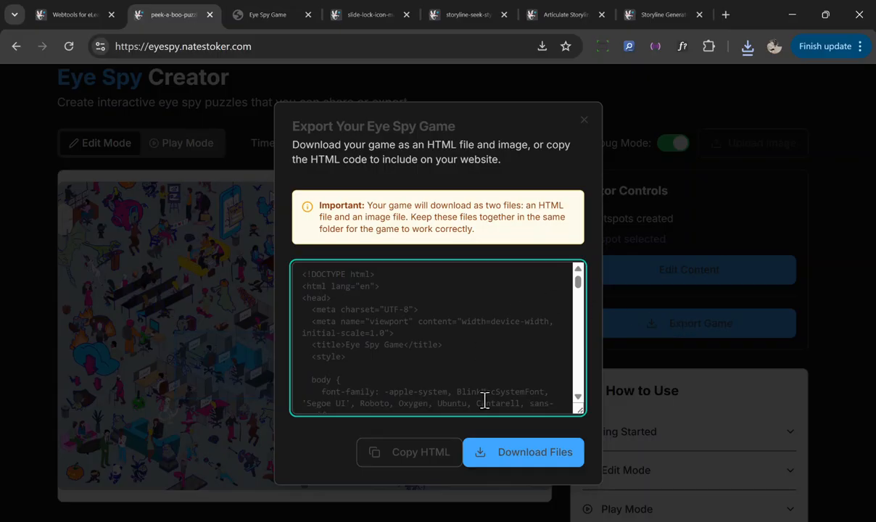
left_click(493, 460)
left_click(746, 48)
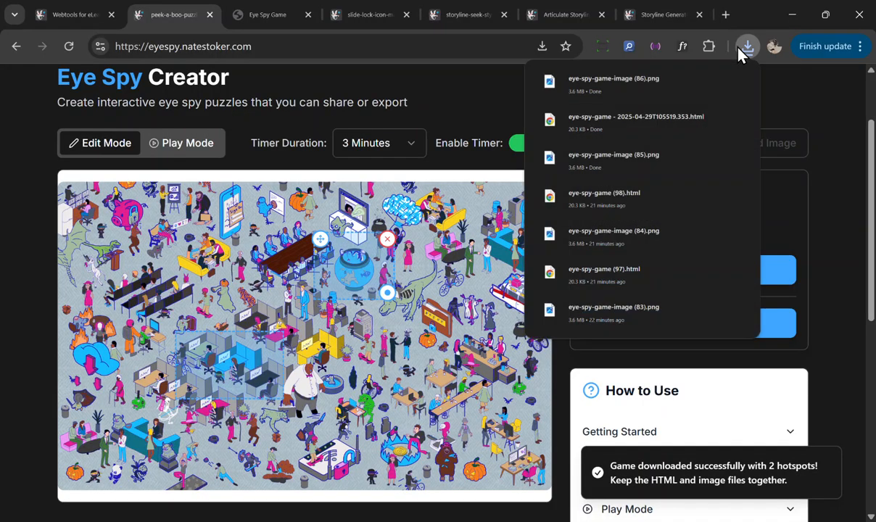
mouse_move(666, 132)
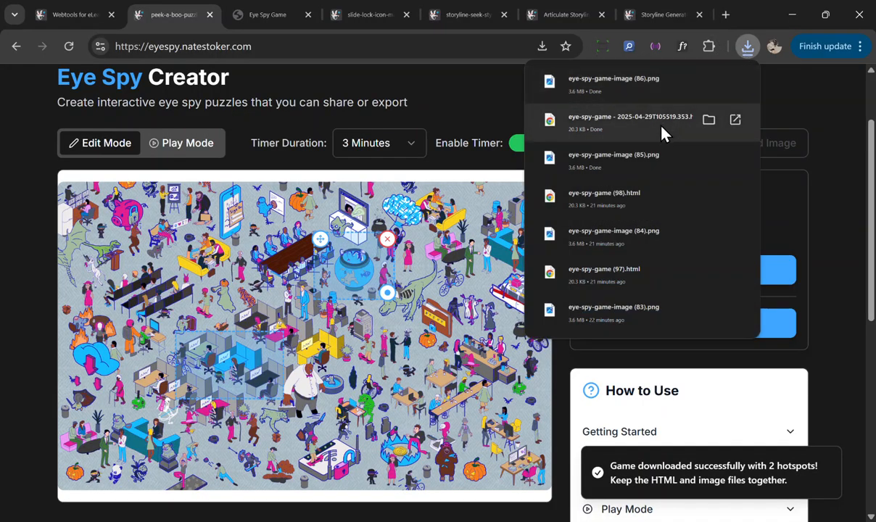
left_click(622, 126)
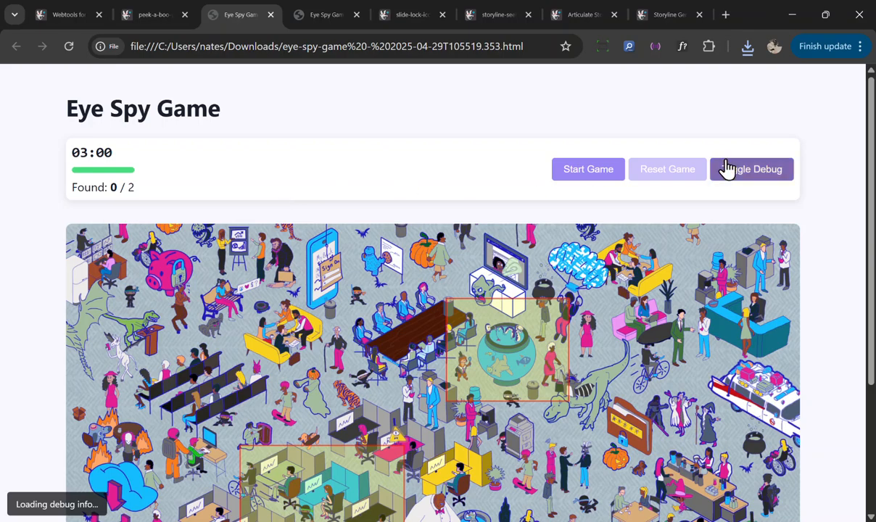
Step: Toggle the debug overlay in the exported game and start the timed game
scroll(332, 413, "down", 3)
scroll(322, 314, "up", 2)
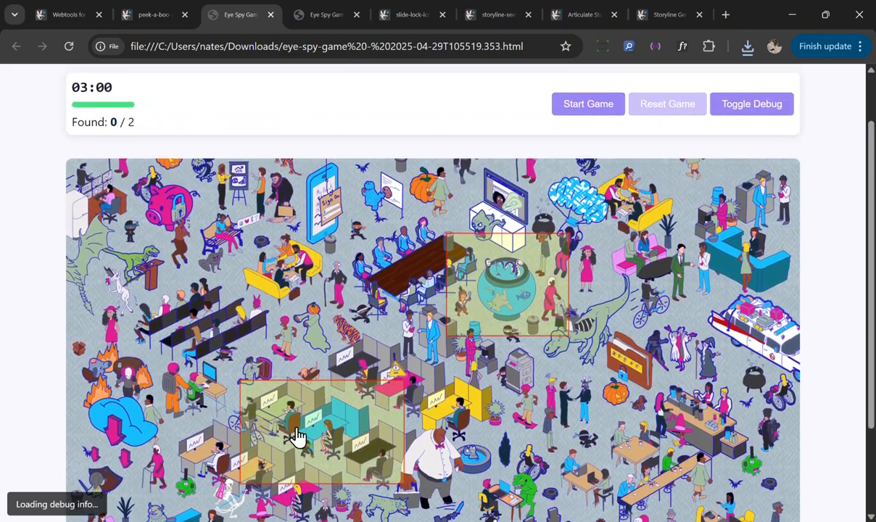
left_click(745, 112)
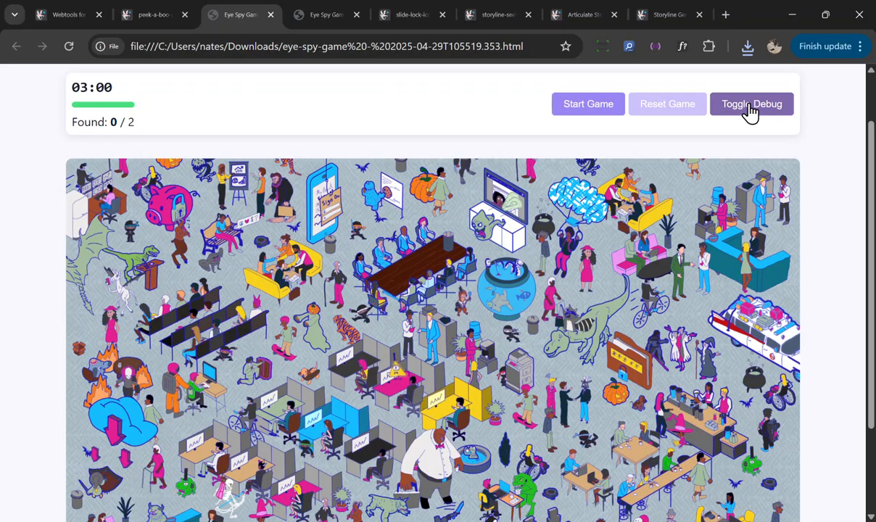
left_click(751, 113)
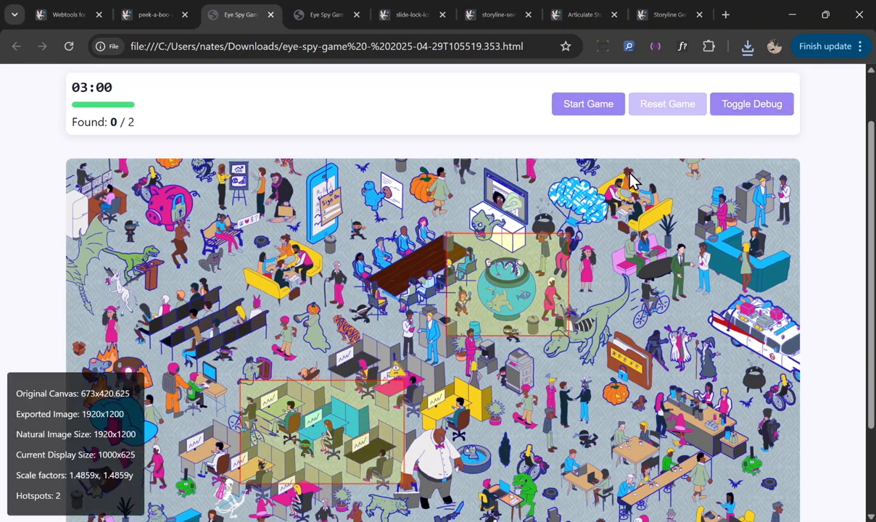
left_click(757, 113)
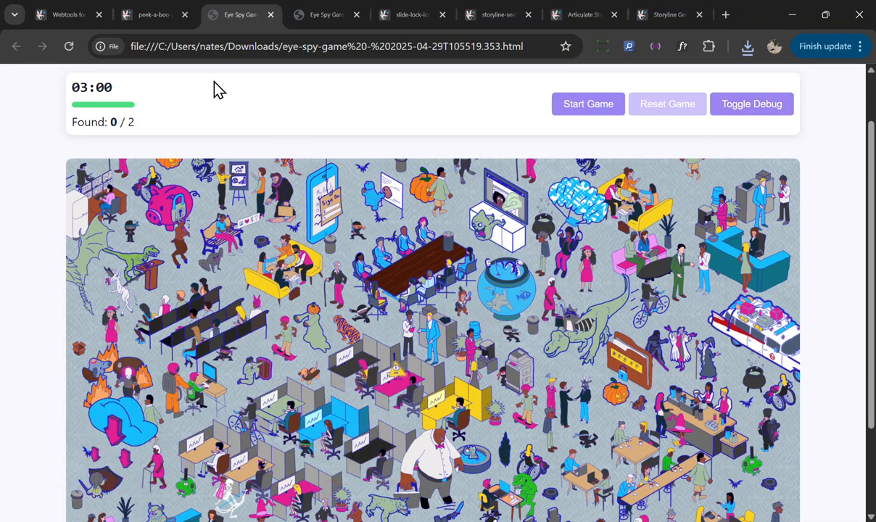
left_click(581, 109)
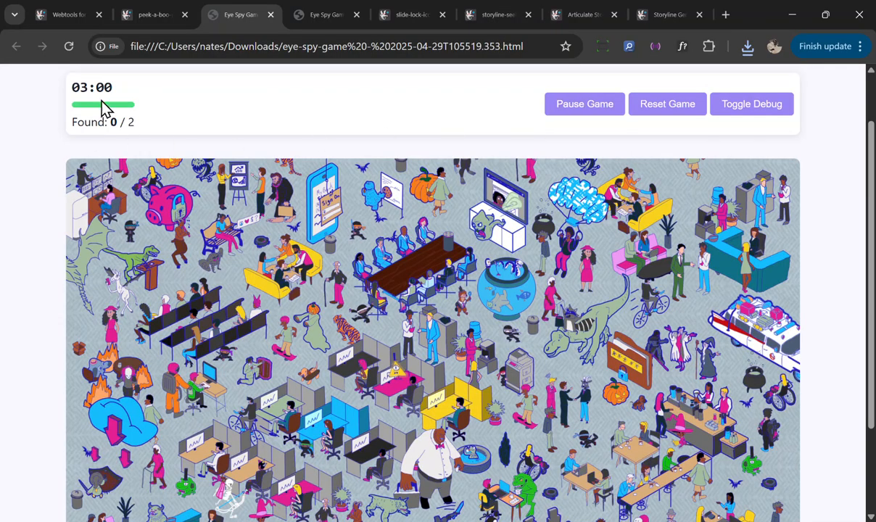
scroll(322, 254, "down", 1)
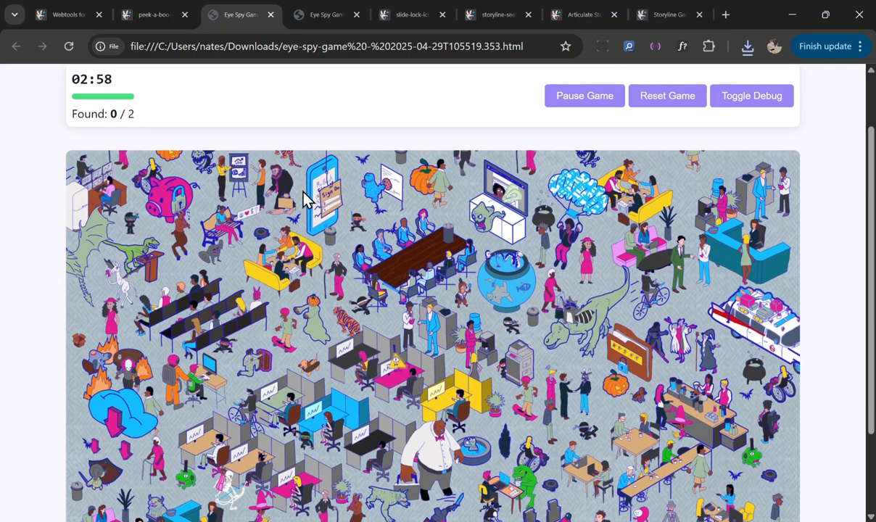
Step: Close the Eye Spy game and creator tabs
left_click(271, 15)
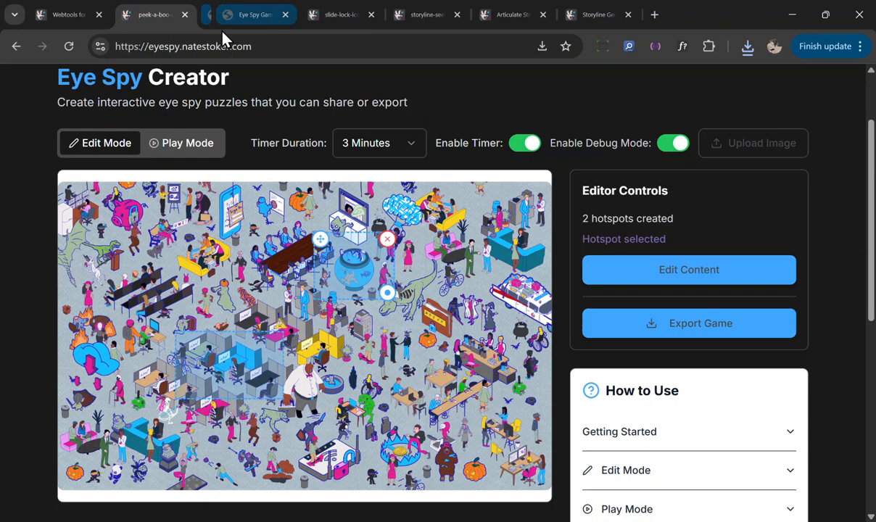
left_click(184, 15)
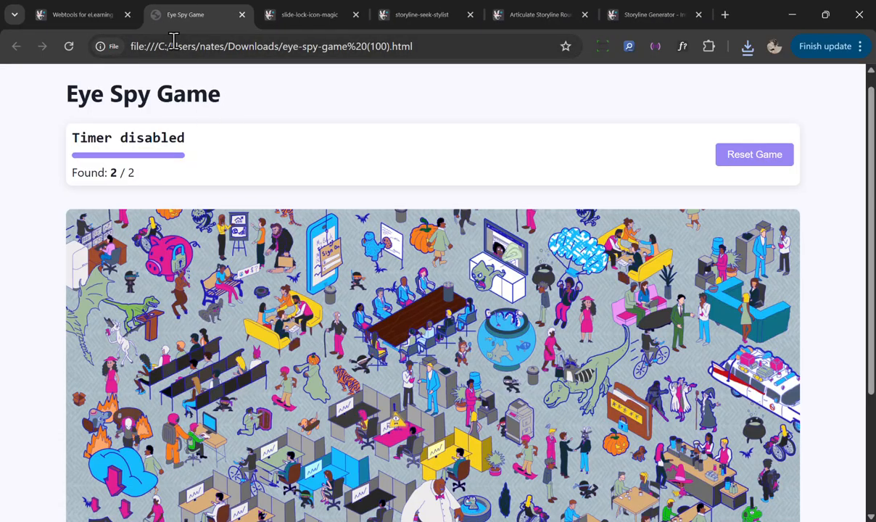
left_click(242, 15)
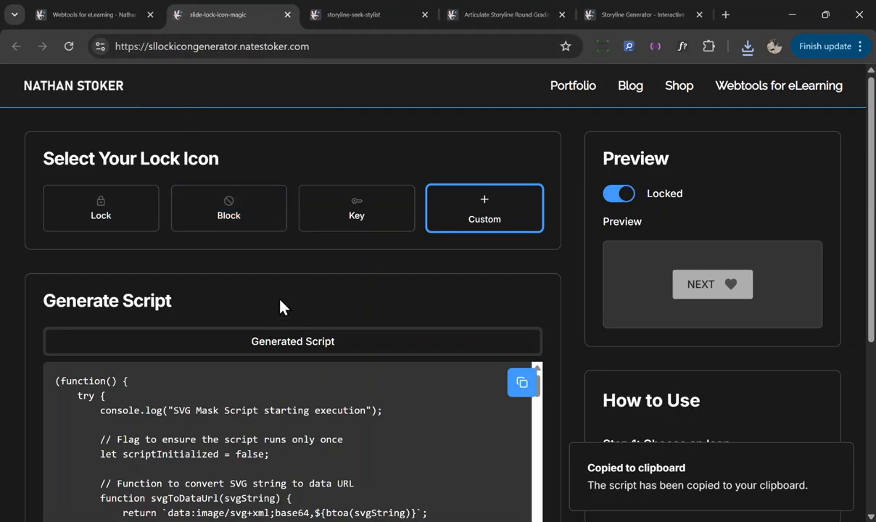
Step: Try each lock icon option, select the Lock icon, and copy the generated script
left_click(120, 203)
left_click(226, 212)
left_click(231, 225)
left_click(363, 223)
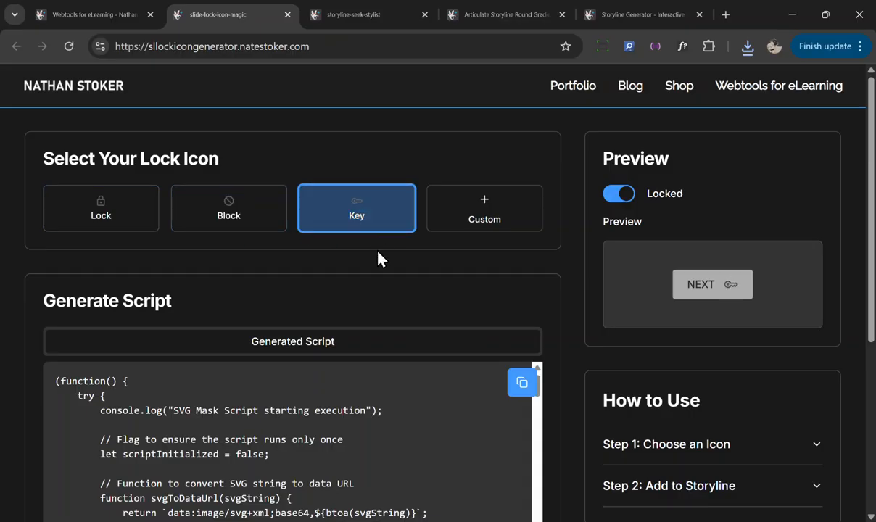
left_click(480, 213)
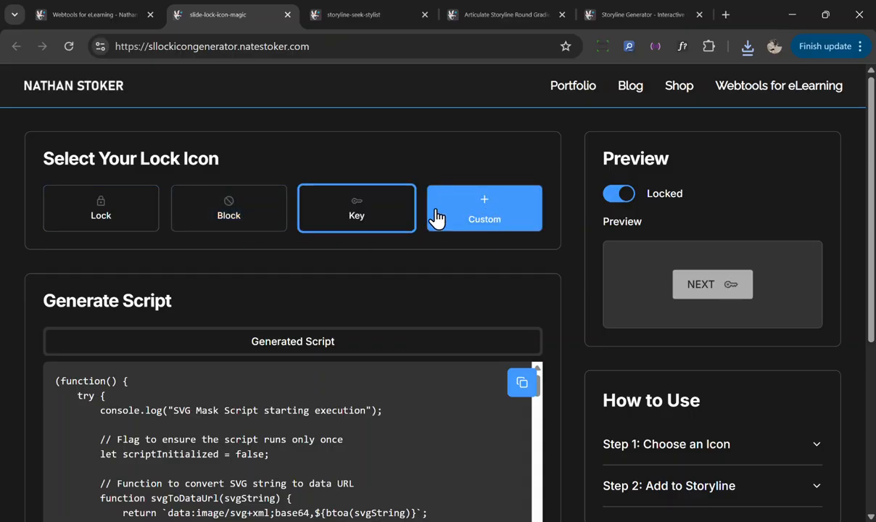
left_click(133, 226)
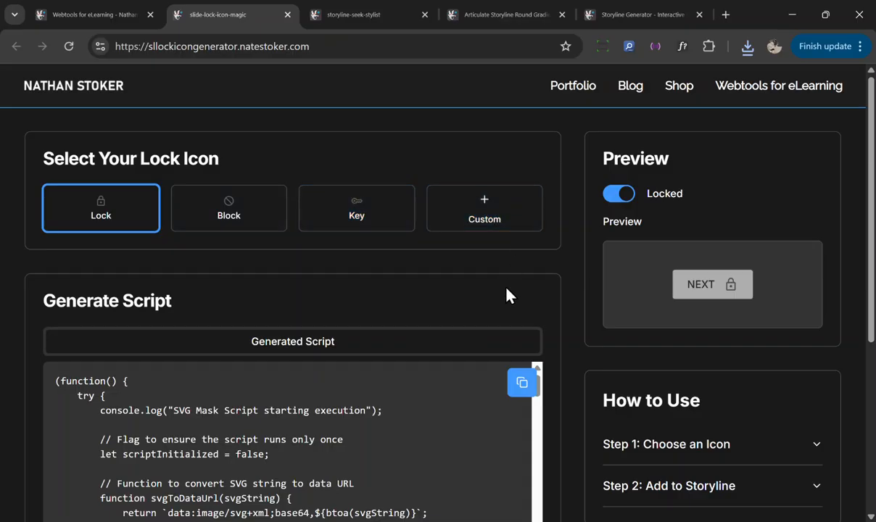
left_click(524, 385)
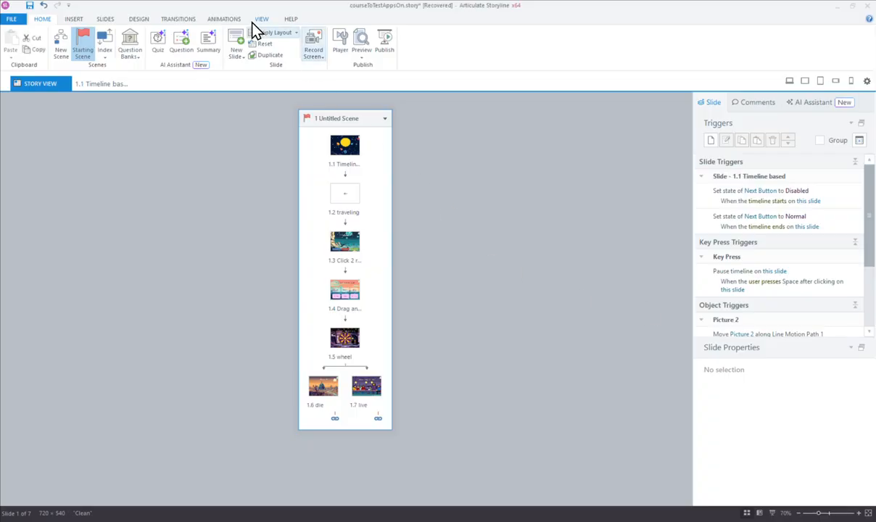
Step: Open the slide master view in Storyline and select the master slide
left_click(262, 22)
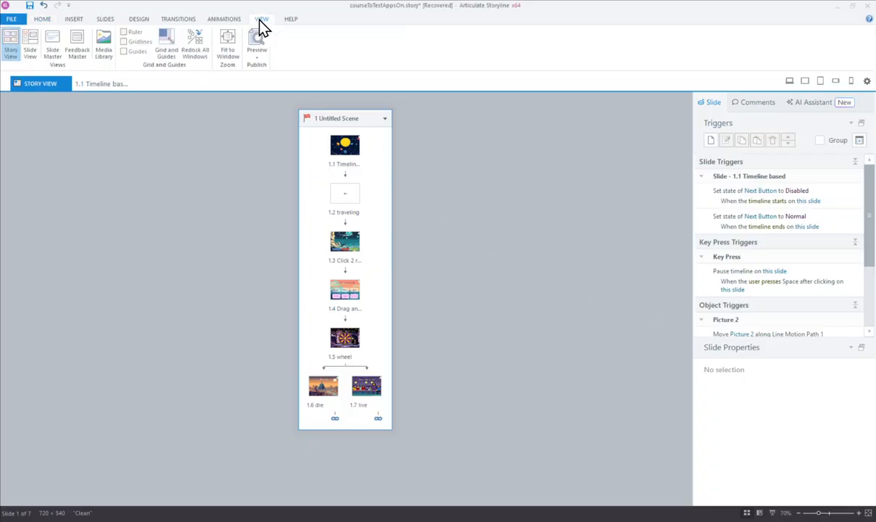
left_click(52, 38)
left_click(56, 101)
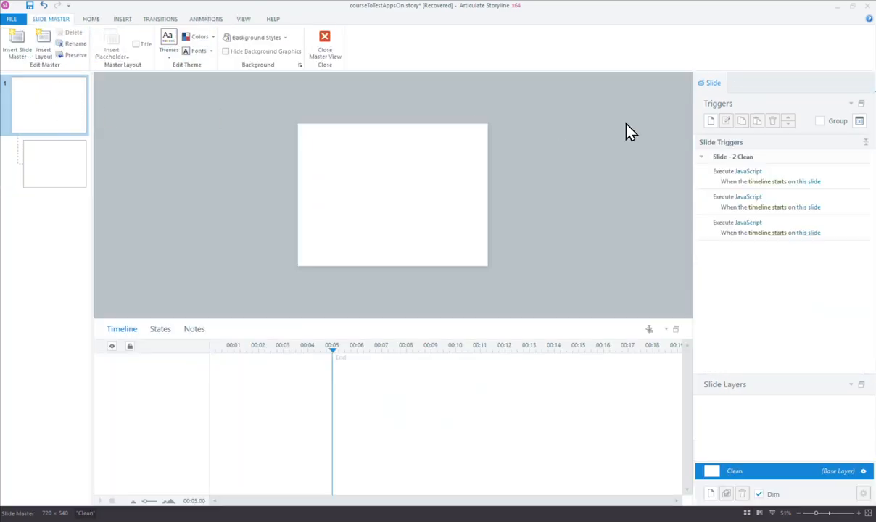
Step: Delete the three existing Execute JavaScript slide triggers from the master slide
left_click(822, 183)
left_click(843, 229, "shift")
left_click(773, 122)
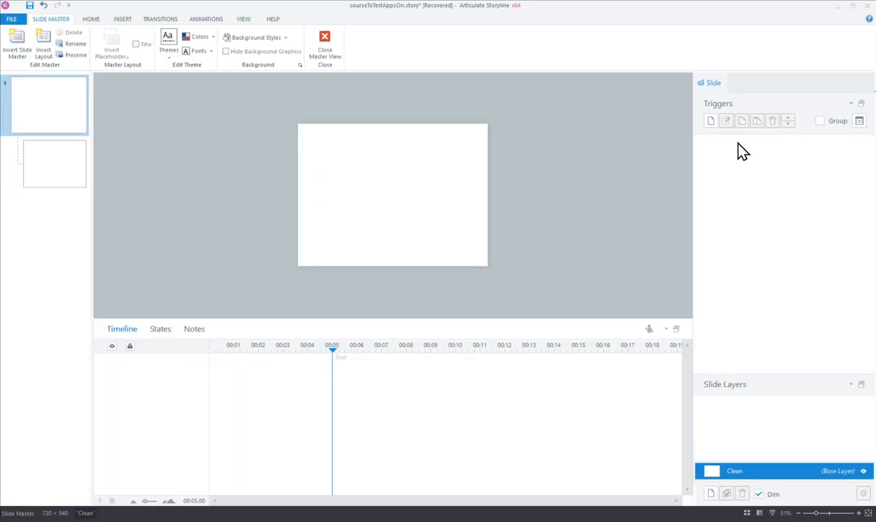
Step: Add an Execute JavaScript trigger to the master slide with the copied lock icon script pasted in, then close the master view
left_click(712, 123)
left_click(462, 240)
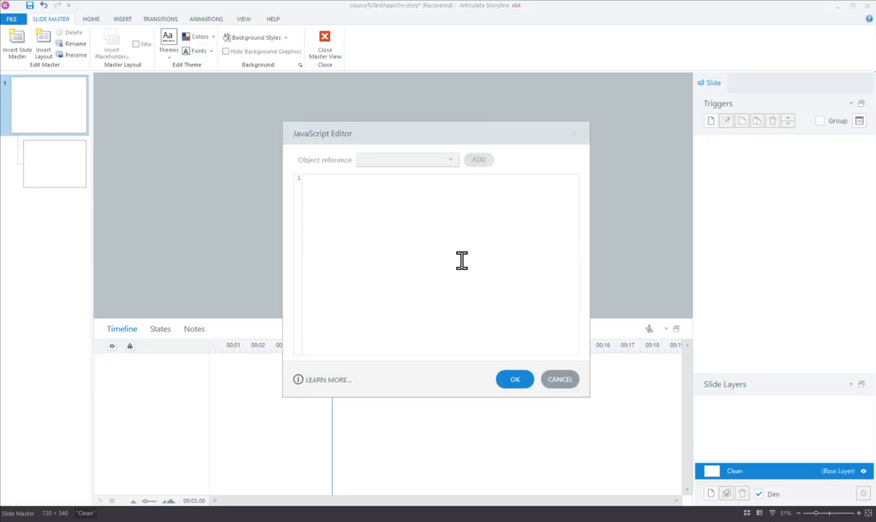
key("ctrl+v")
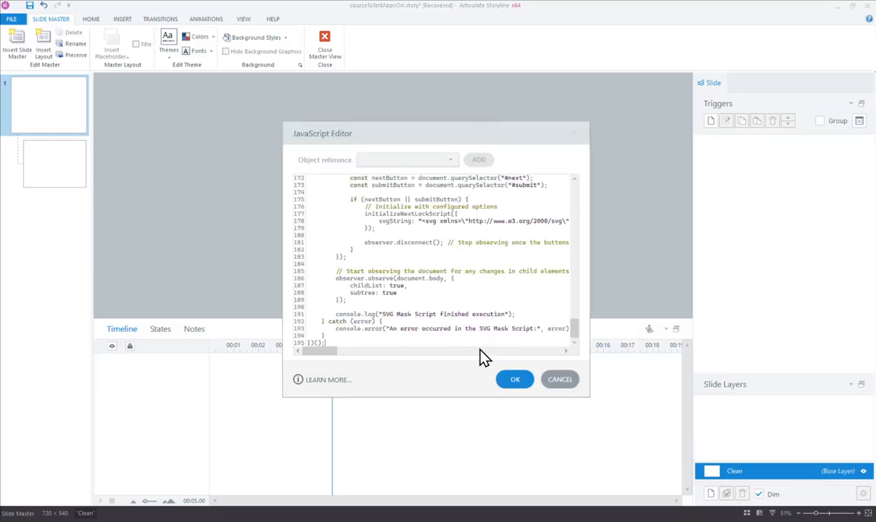
left_click(512, 378)
left_click(512, 355)
left_click(336, 45)
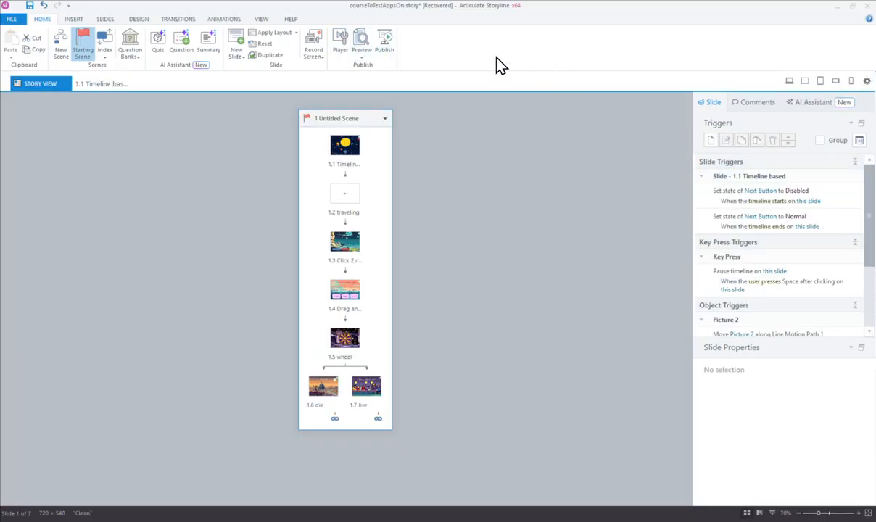
Step: Preview the current scene and advance past the first slide
left_click(360, 59)
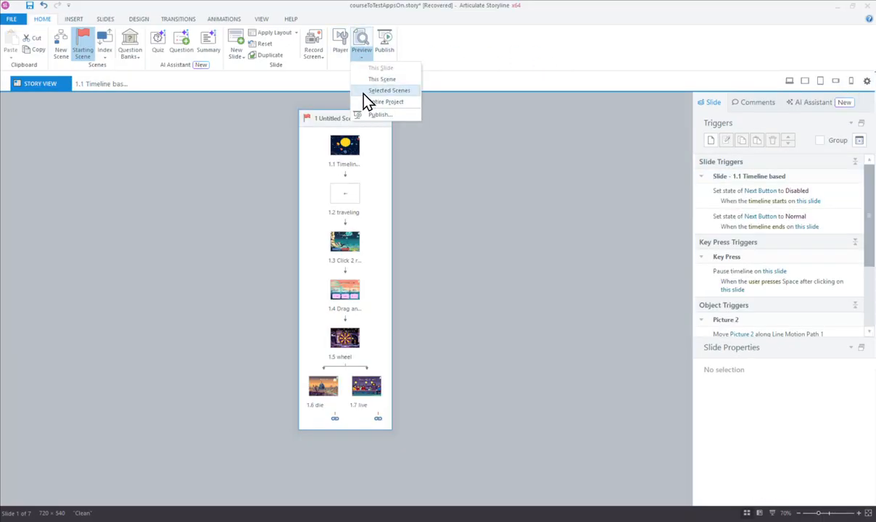
left_click(384, 80)
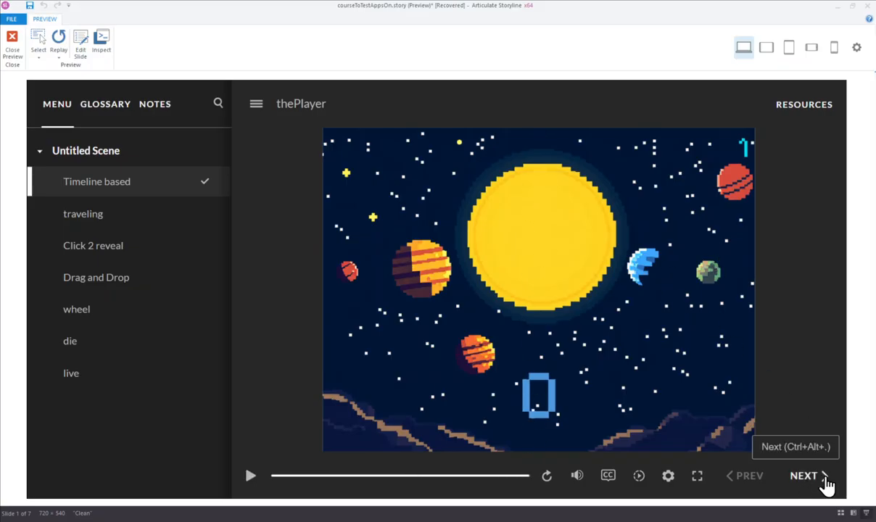
left_click(807, 476)
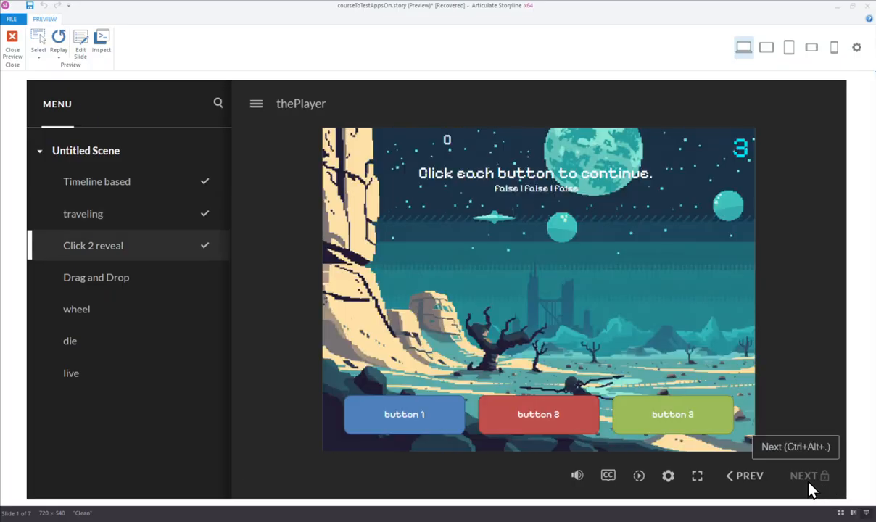
Step: Reveal all three buttons on the Click 2 reveal slide and move to the next slide
left_click(435, 413)
left_click(562, 415)
left_click(658, 416)
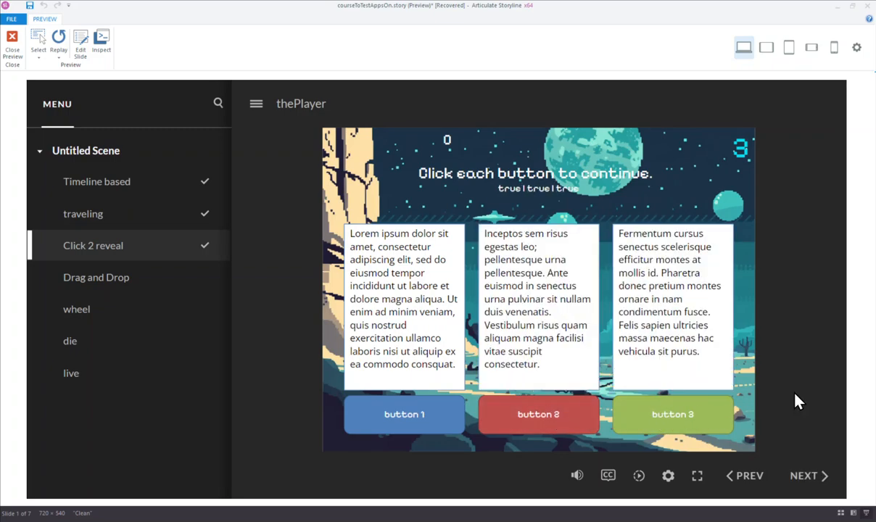
left_click(814, 476)
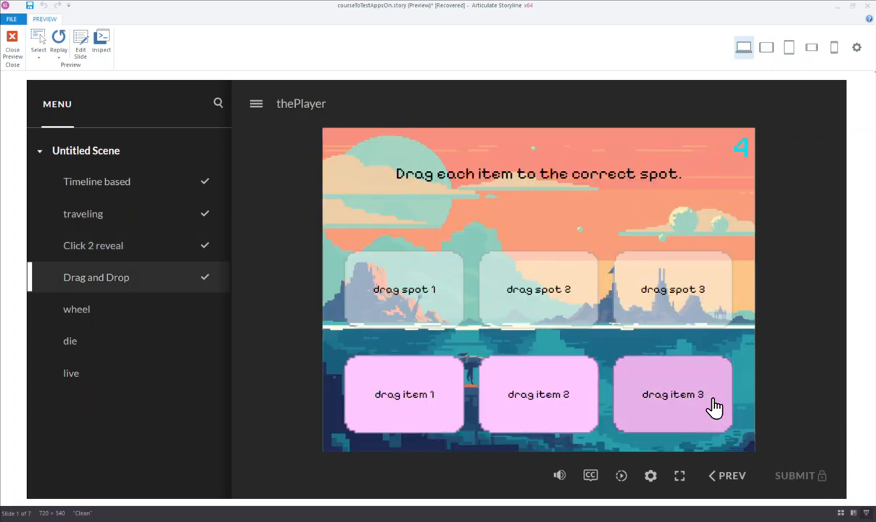
Step: Drag each item onto its matching drag spot, submit the answer, and close the preview
left_click_drag(434, 405, 434, 304)
left_click_drag(560, 394, 560, 297)
left_click_drag(675, 372, 675, 304)
left_click(796, 477)
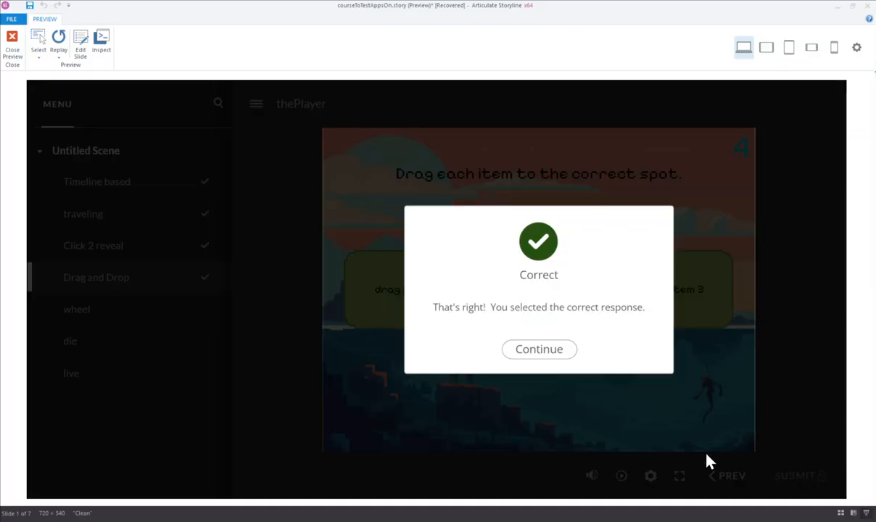
left_click(13, 45)
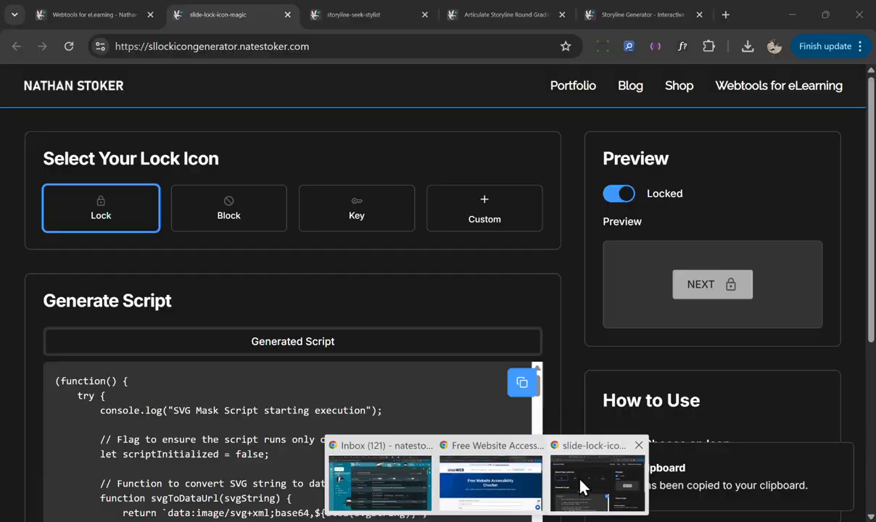
Step: Switch to the browser and open the Storyline Seekbar Generator tab
left_click(551, 457)
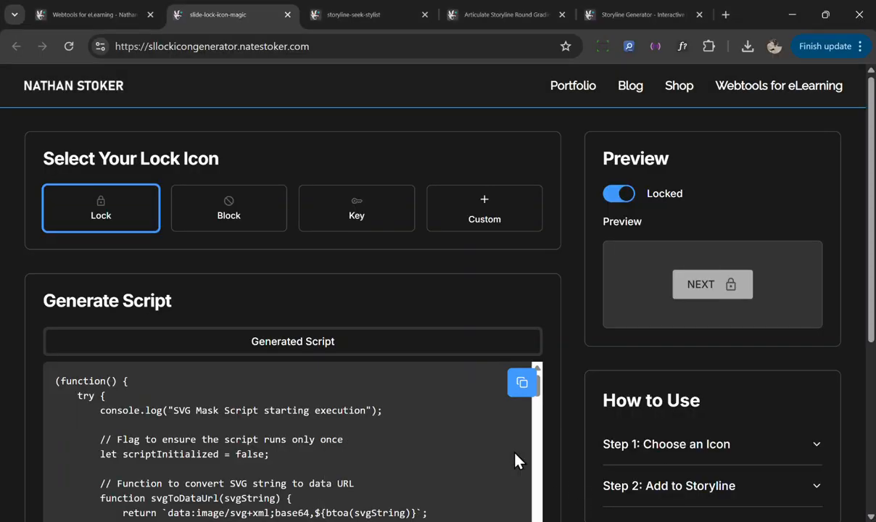
left_click(370, 16)
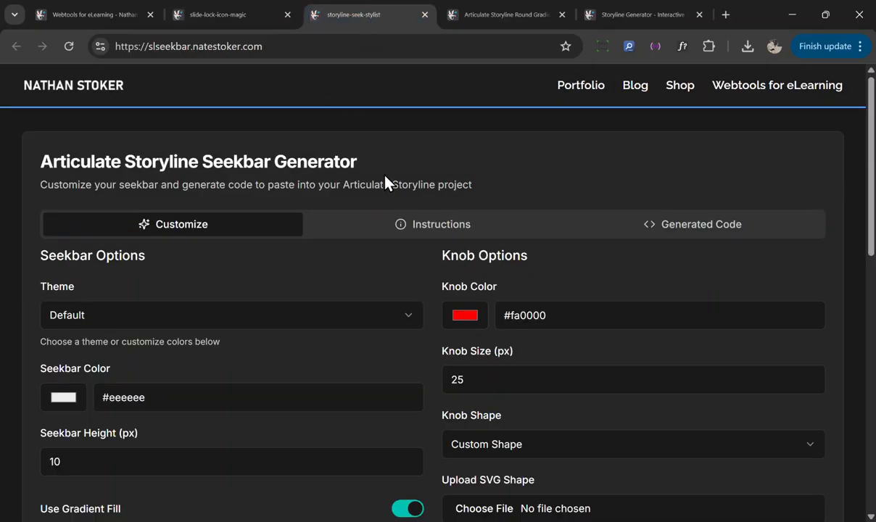
Step: Set the knob shape to Circle and check the seekbar preview
scroll(366, 382, "down", 3)
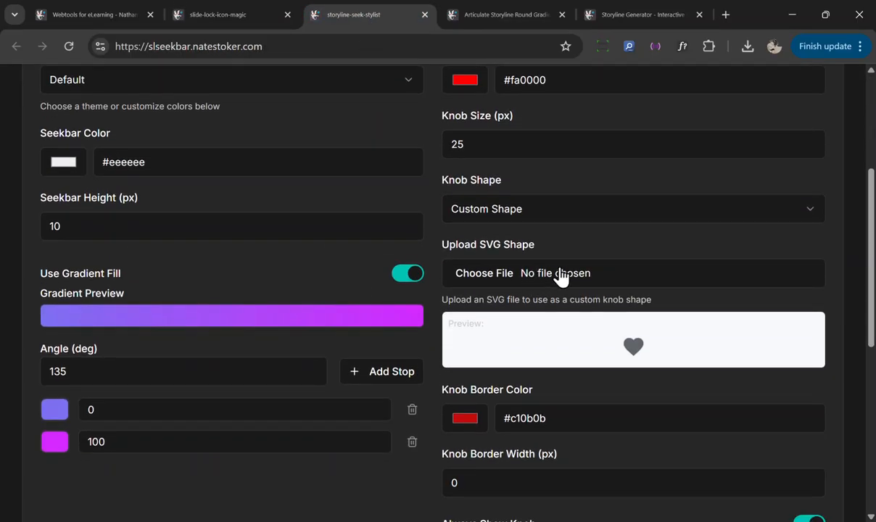
left_click(559, 214)
left_click(539, 243)
scroll(479, 327, "down", 5)
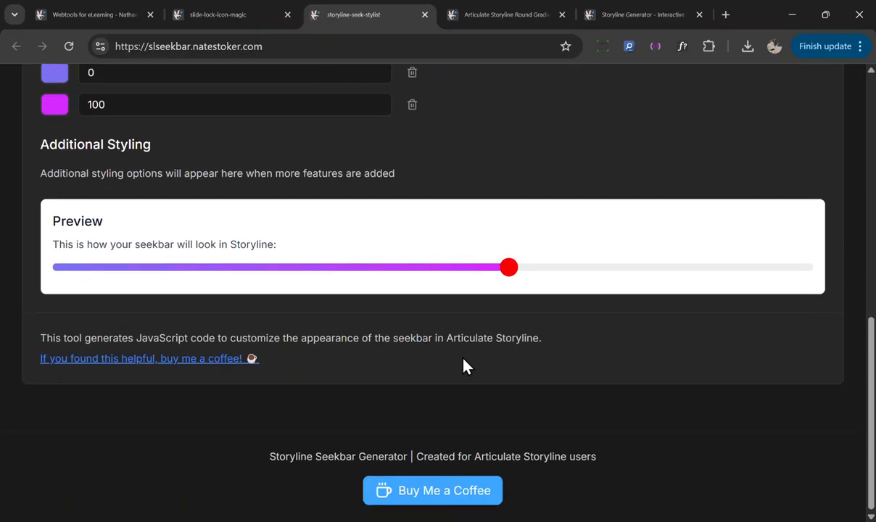
scroll(508, 304, "up", 3)
left_click(807, 222)
left_click(807, 220)
scroll(581, 261, "up", 3)
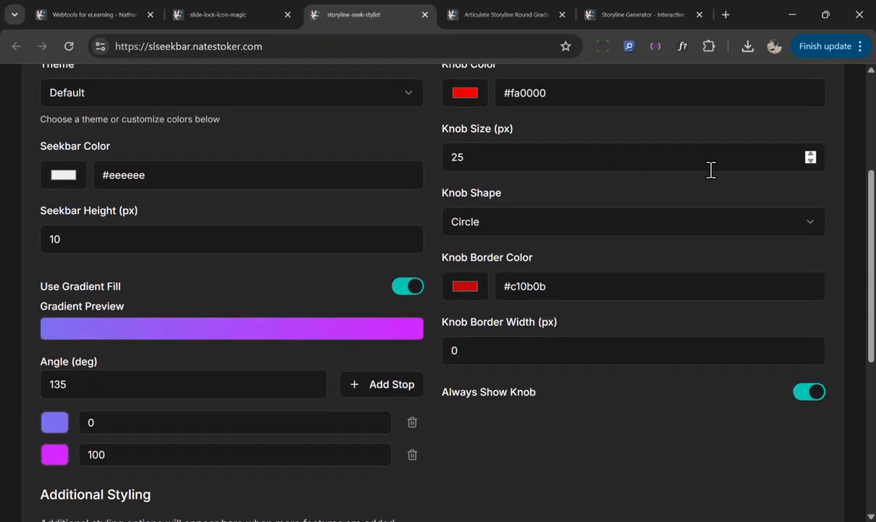
Step: Scroll through the seekbar and knob options and the preview
scroll(681, 166, "down", 2)
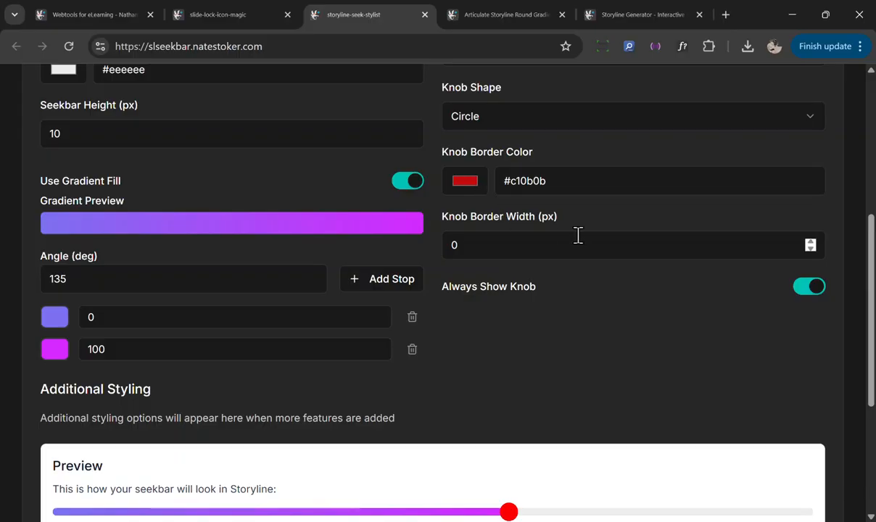
scroll(481, 249, "down", 1)
scroll(575, 224, "up", 1)
scroll(525, 261, "up", 2)
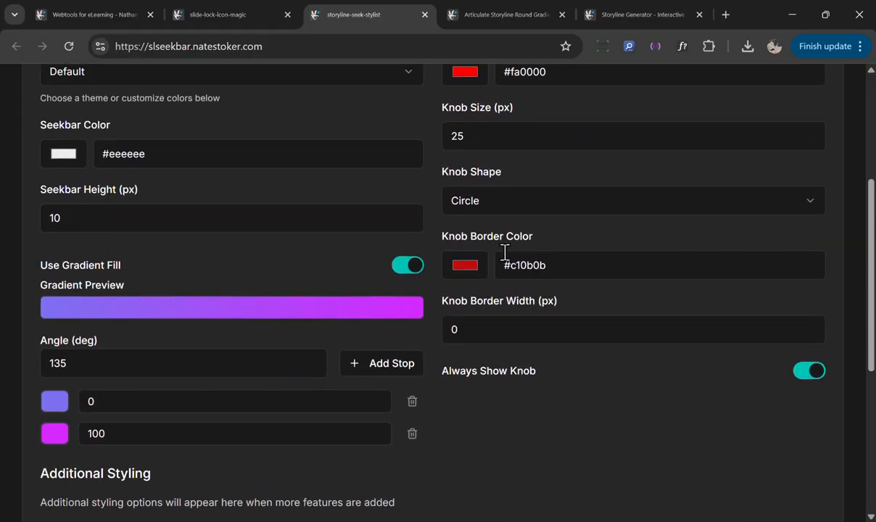
scroll(522, 247, "down", 4)
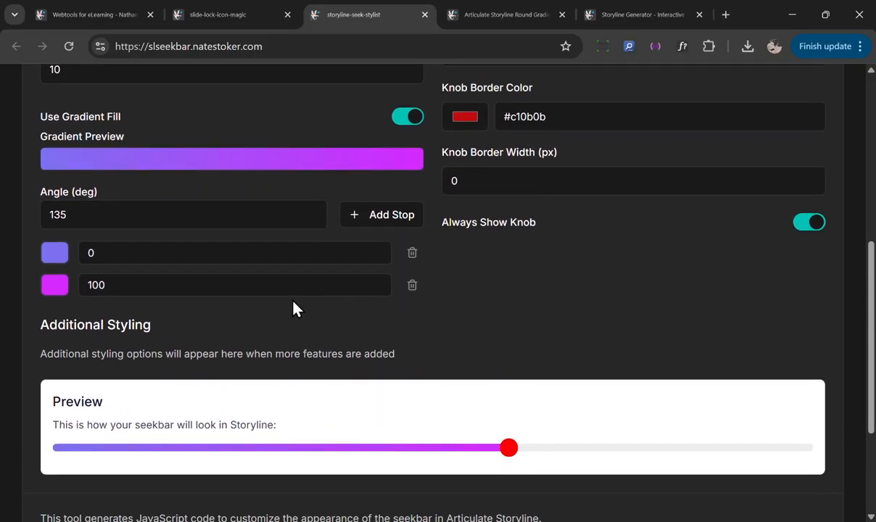
scroll(305, 334, "down", 2)
scroll(548, 284, "up", 4)
scroll(591, 274, "down", 5)
scroll(518, 254, "up", 8)
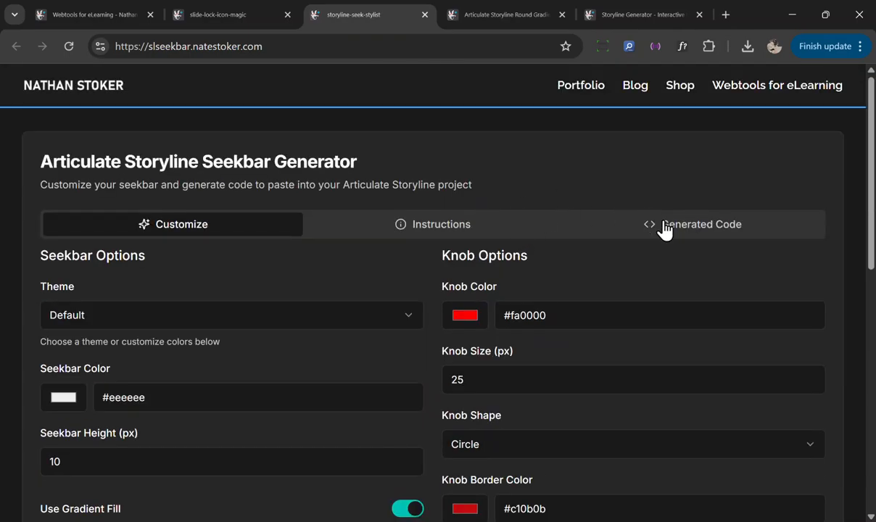
scroll(610, 288, "down", 3)
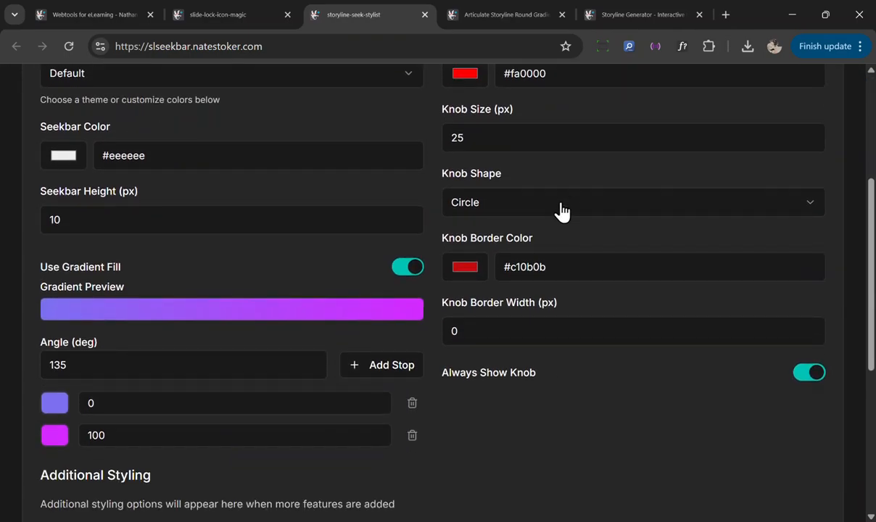
Step: Try several knob shapes, ending with Custom Shape
left_click(570, 206)
left_click(531, 259)
scroll(571, 221, "down", 2)
scroll(581, 181, "up", 1)
left_click(606, 100)
left_click(556, 173)
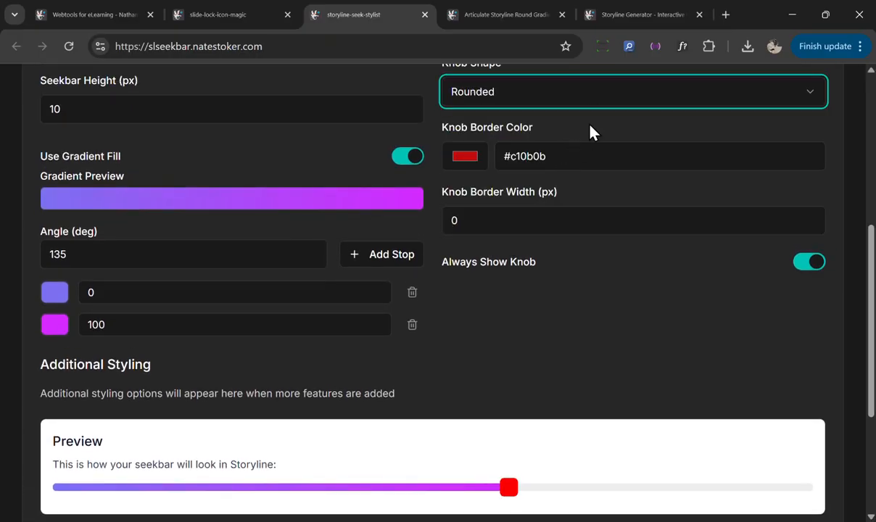
left_click(563, 101)
left_click(532, 194)
left_click(562, 103)
left_click(528, 218)
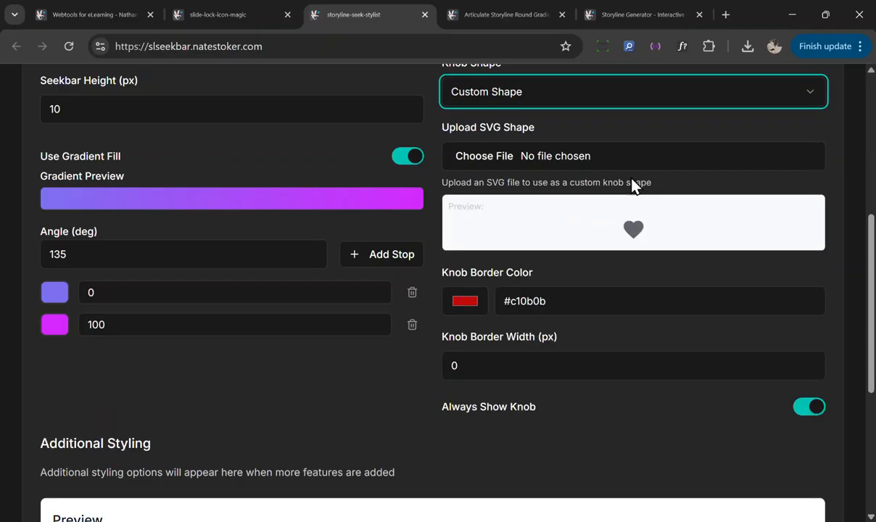
Step: Upload the favorite_24dp_5F6368_FILL1_wght400_GRAD0_opsz24.svg file as the custom knob shape
scroll(602, 181, "up", 1)
left_click(494, 174)
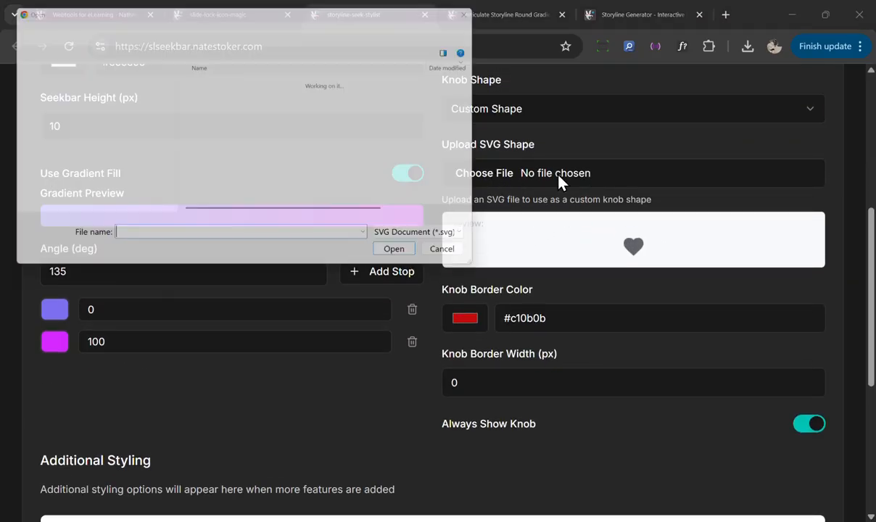
left_click(275, 97)
left_click(401, 257)
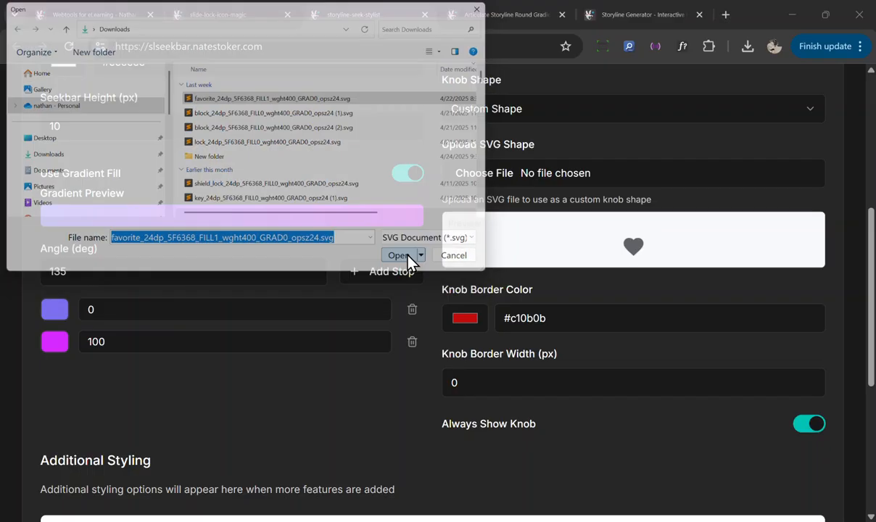
Step: Review the knob border settings and the seekbar preview
scroll(494, 322, "down", 2)
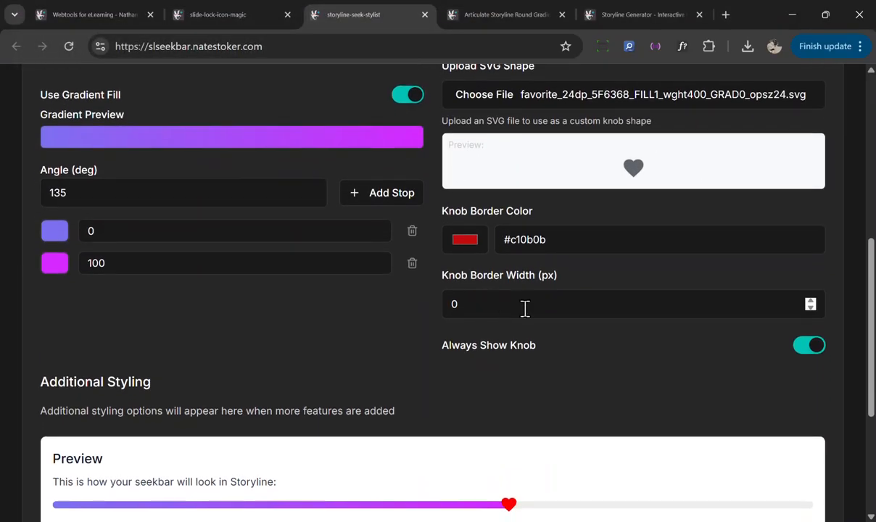
scroll(581, 326, "up", 1)
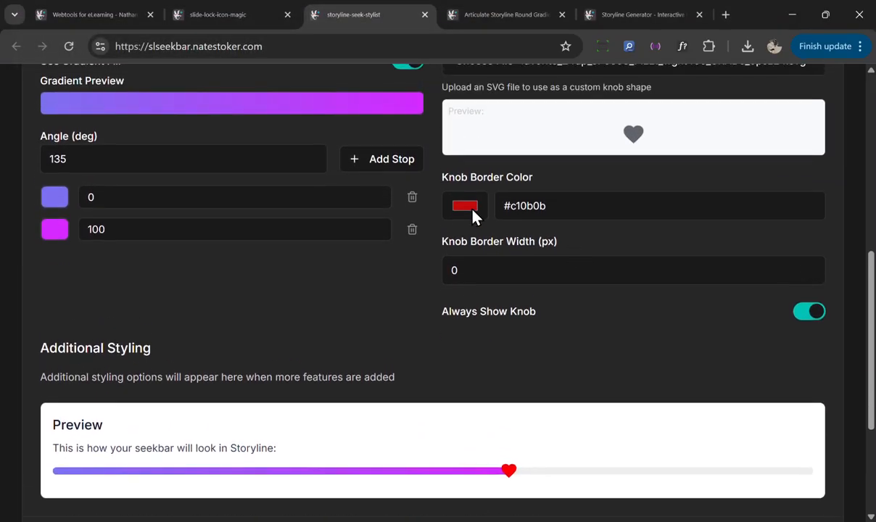
left_click(811, 269)
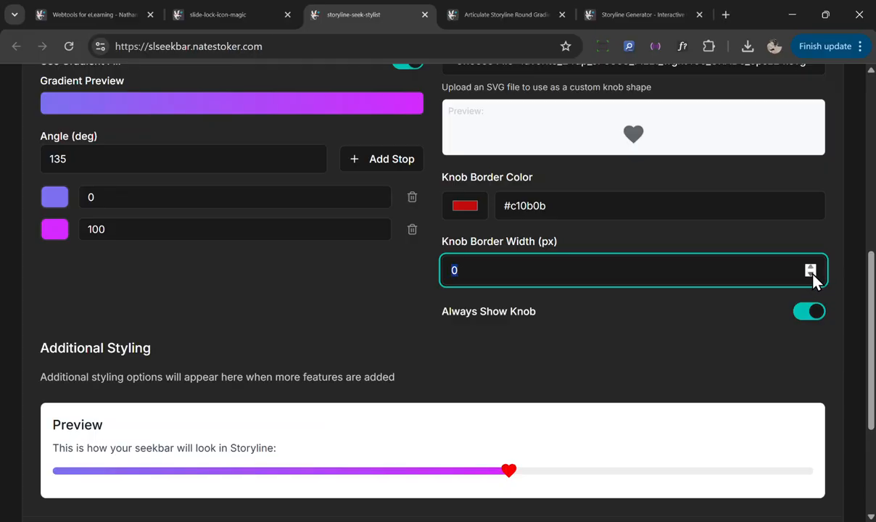
scroll(524, 182, "up", 2)
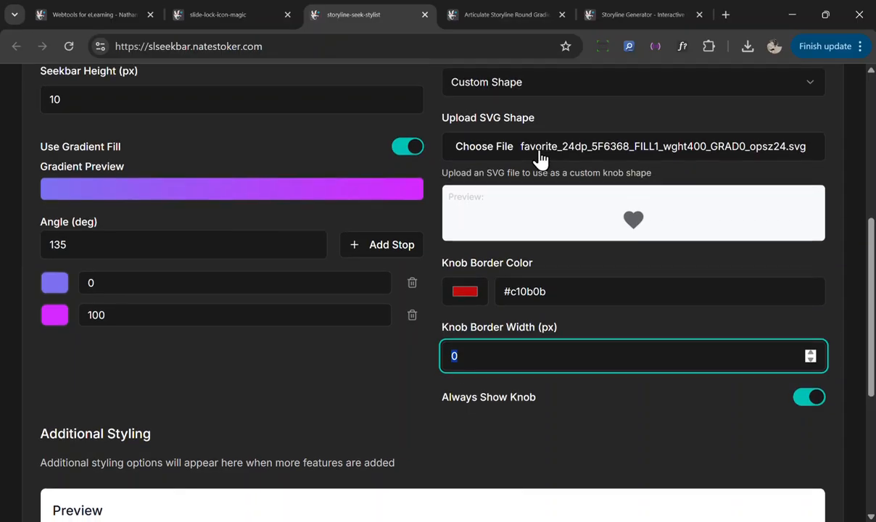
scroll(600, 321, "down", 2)
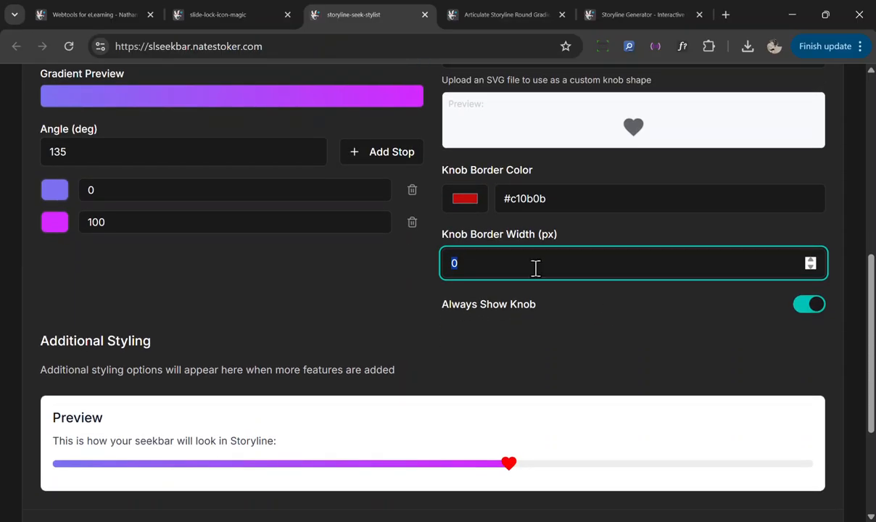
scroll(554, 333, "down", 3)
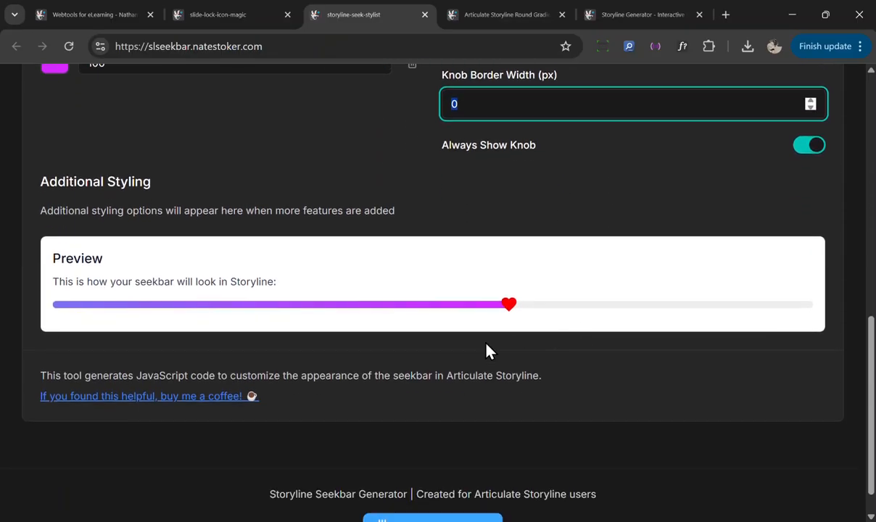
scroll(512, 347, "up", 10)
Step: Open the generated code and copy it
left_click(669, 235)
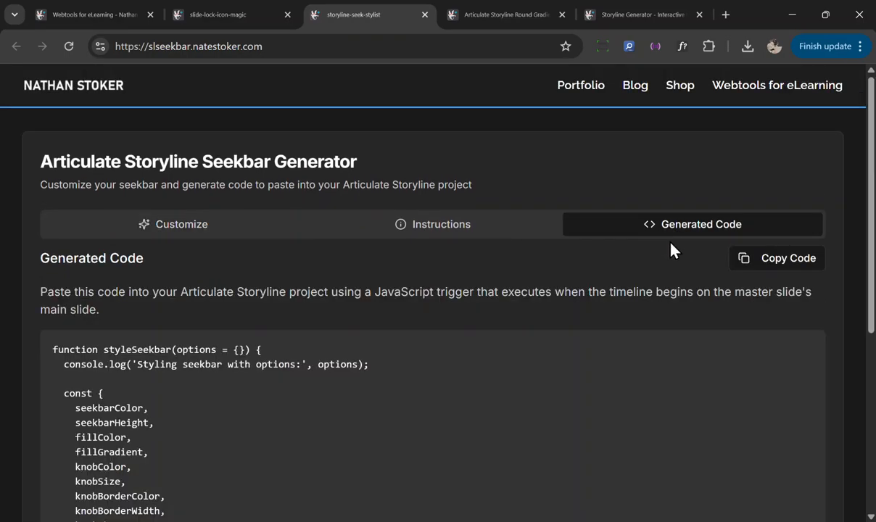
left_click(772, 260)
Step: Switch back to Storyline and open the slide master view
mouse_move(554, 521)
left_click(558, 498)
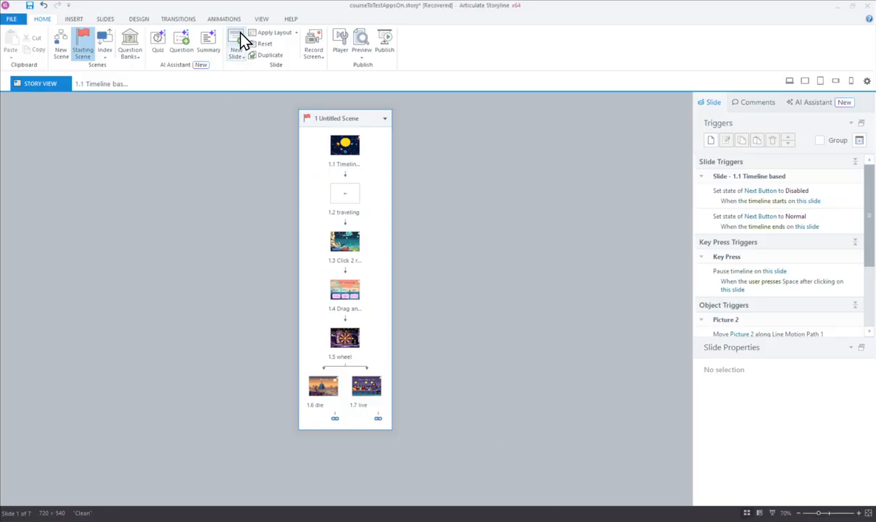
left_click(261, 19)
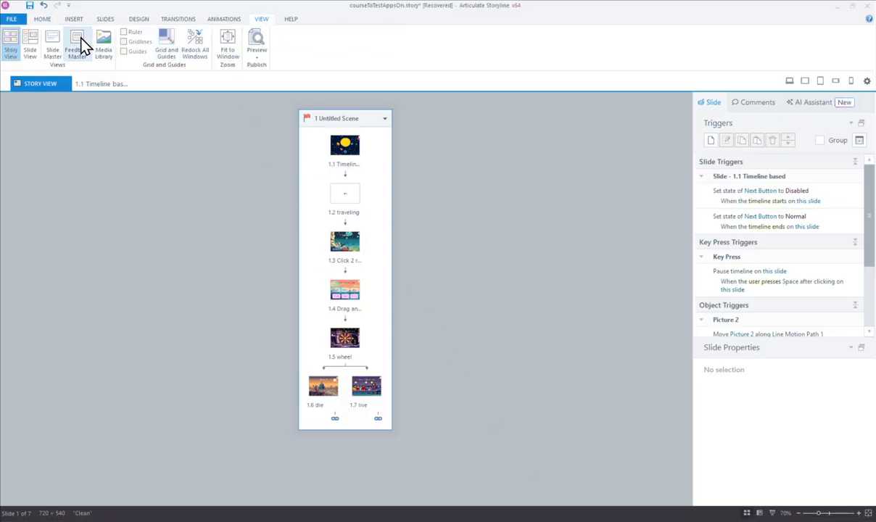
left_click(56, 44)
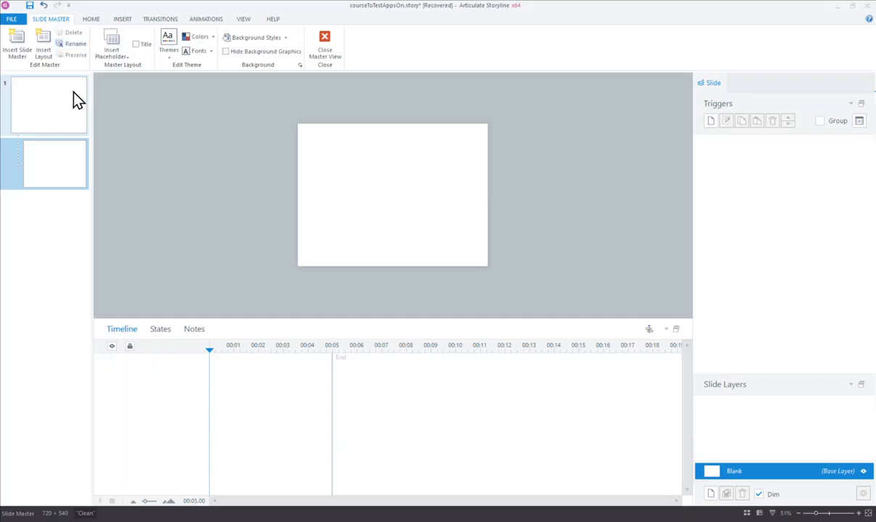
Step: Add an Execute JavaScript trigger on the master slide with the pasted seekbar code, running when the timeline starts
left_click(711, 121)
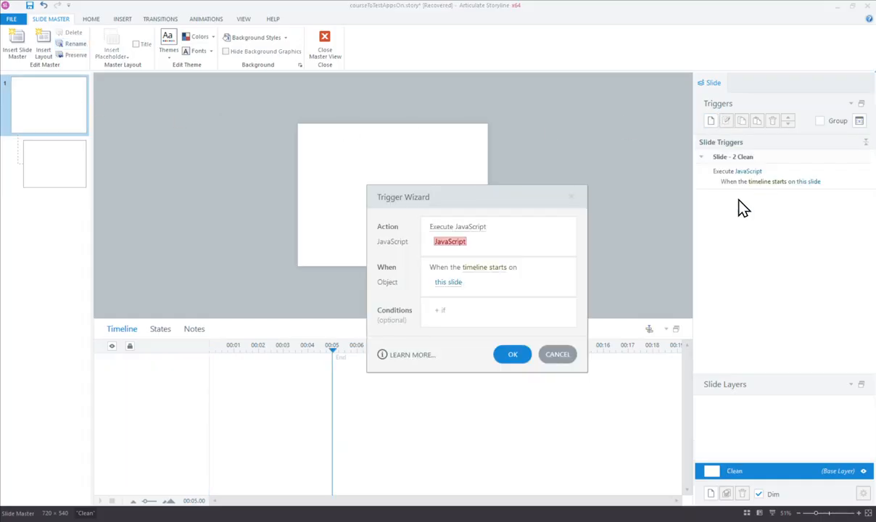
left_click(449, 243)
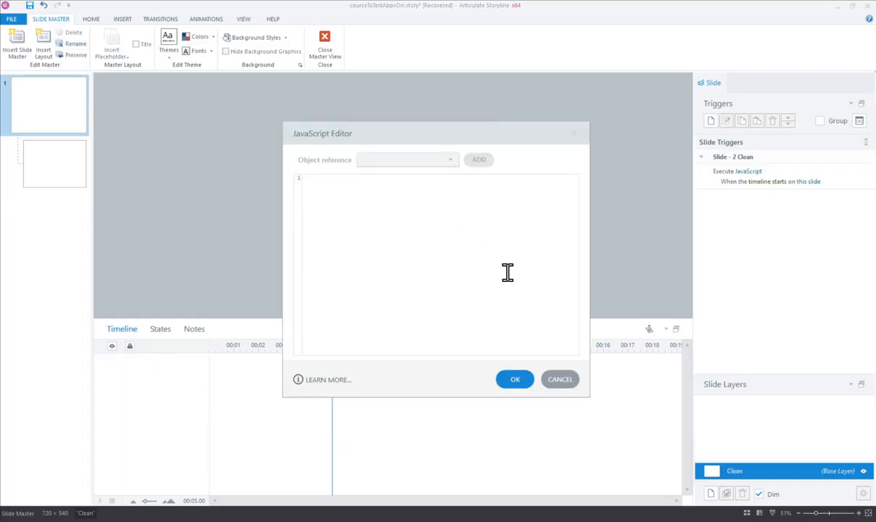
key("ctrl+v")
left_click(515, 379)
left_click(512, 354)
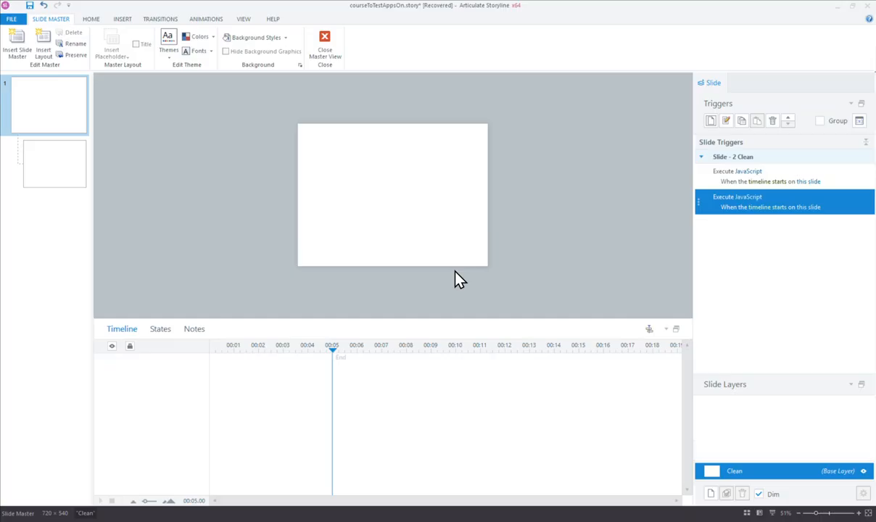
Step: Close the master view and preview the current slide, pausing and scrubbing the custom seekbar, then close the preview
left_click(325, 45)
left_click(362, 57)
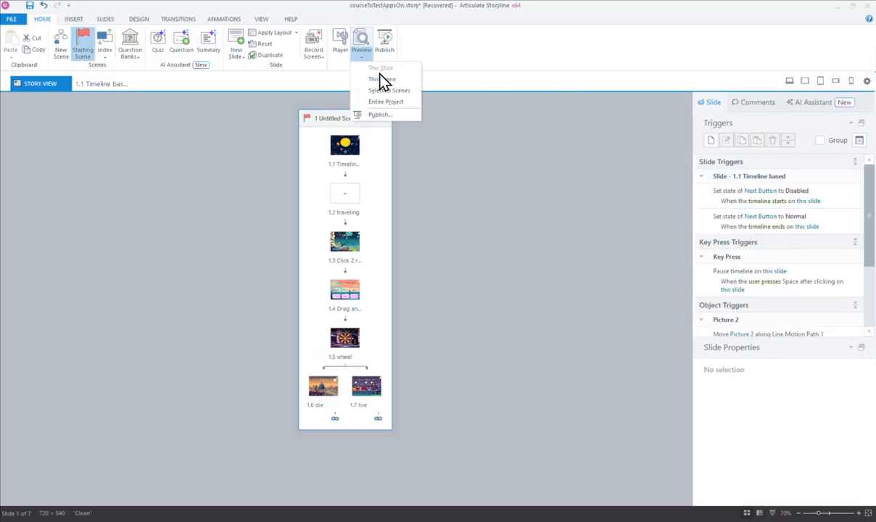
left_click(383, 80)
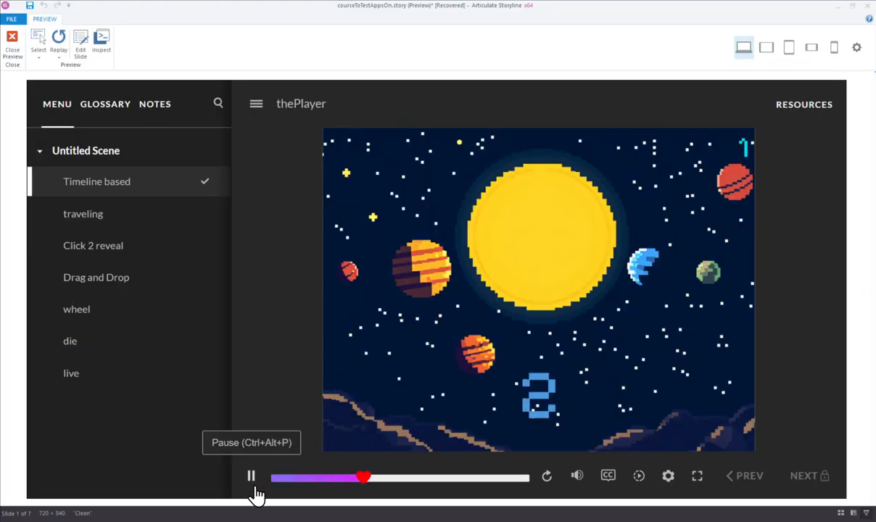
left_click(251, 478)
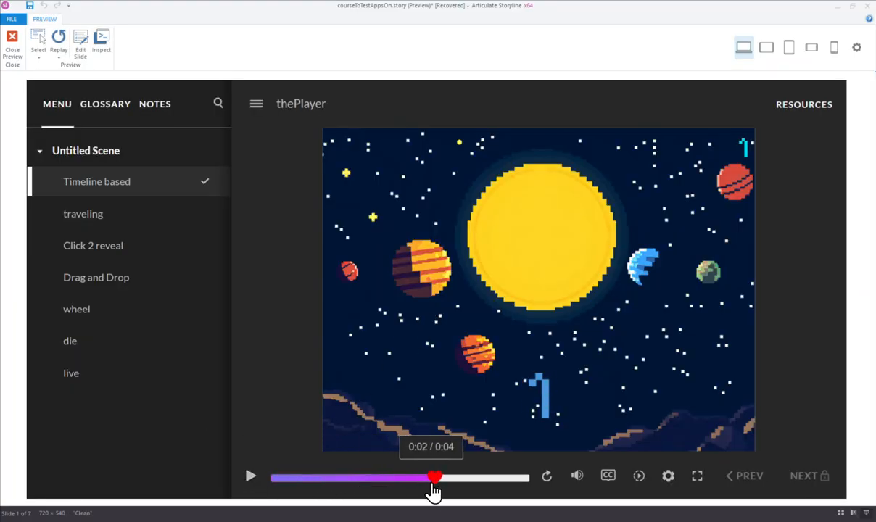
left_click(310, 480)
left_click_drag(311, 479, 498, 477)
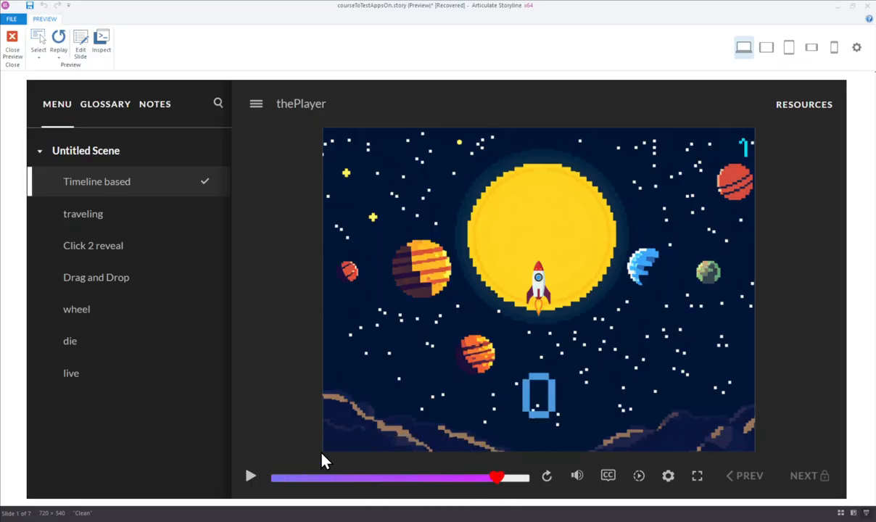
left_click_drag(500, 487, 381, 488)
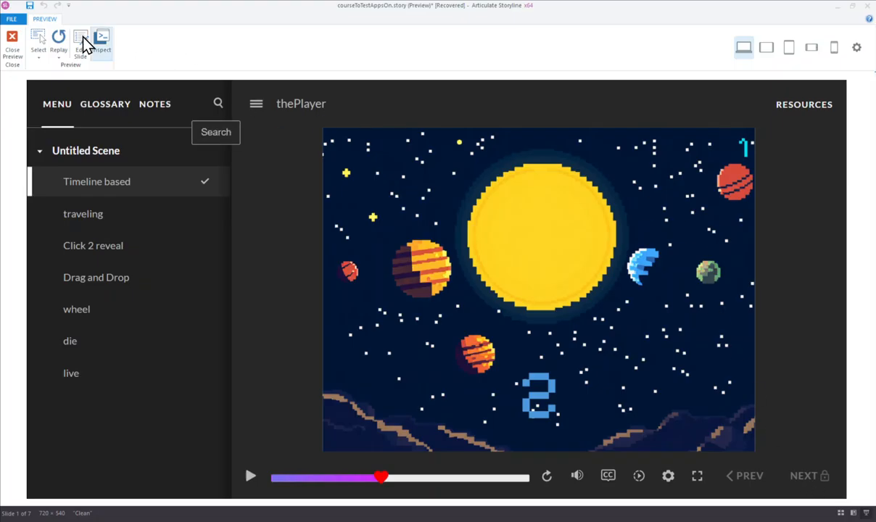
left_click(13, 41)
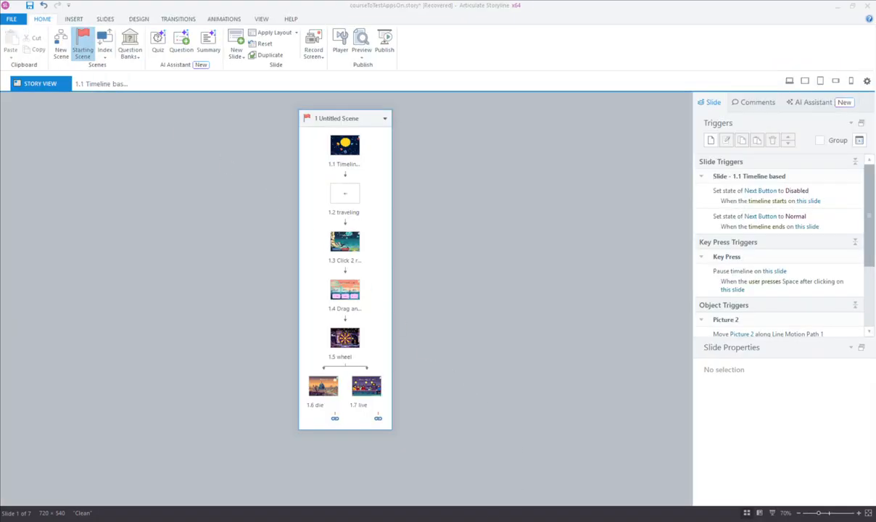
Step: Switch to the Round Gradient Button Generator's design editor and set the border radius to 19px
mouse_move(491, 517)
left_click(587, 479)
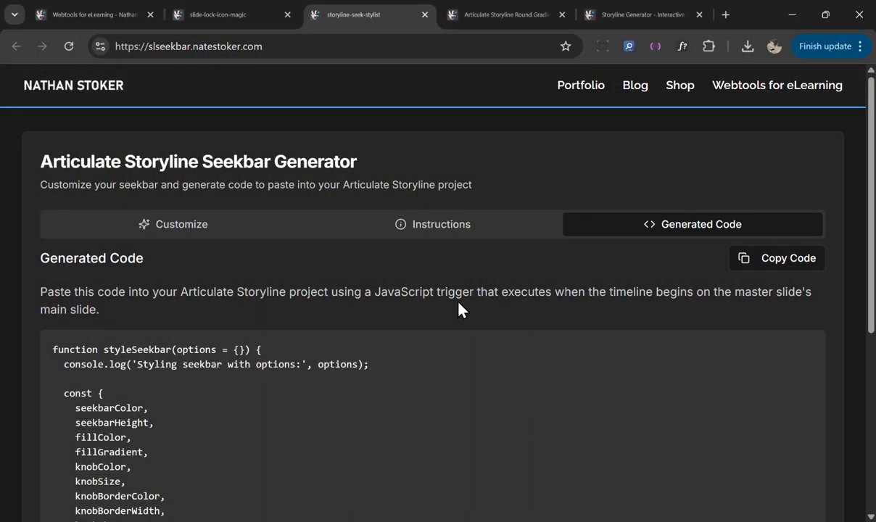
left_click(497, 16)
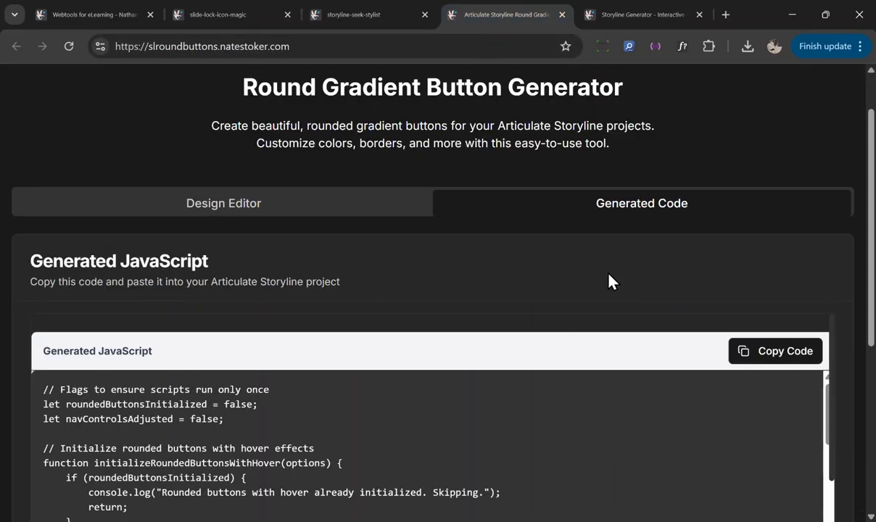
left_click(424, 206)
scroll(377, 341, "down", 3)
scroll(726, 254, "up", 1)
scroll(745, 232, "down", 1)
scroll(703, 228, "up", 1)
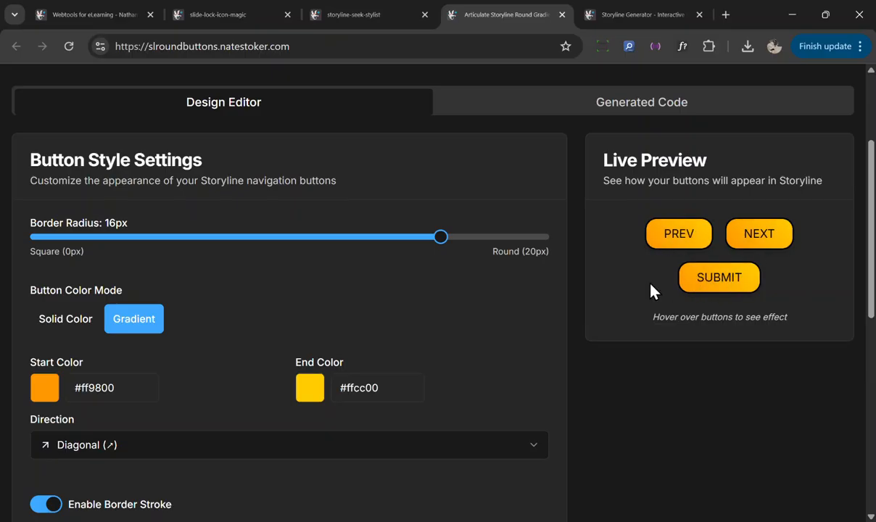
scroll(488, 276, "up", 1)
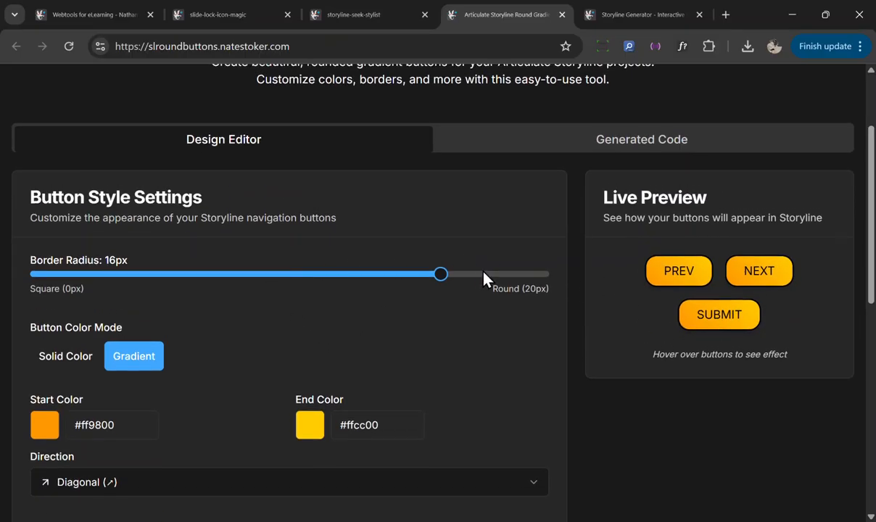
left_click_drag(439, 276, 522, 281)
Step: Turn the border stroke off and back on
scroll(78, 391, "down", 3)
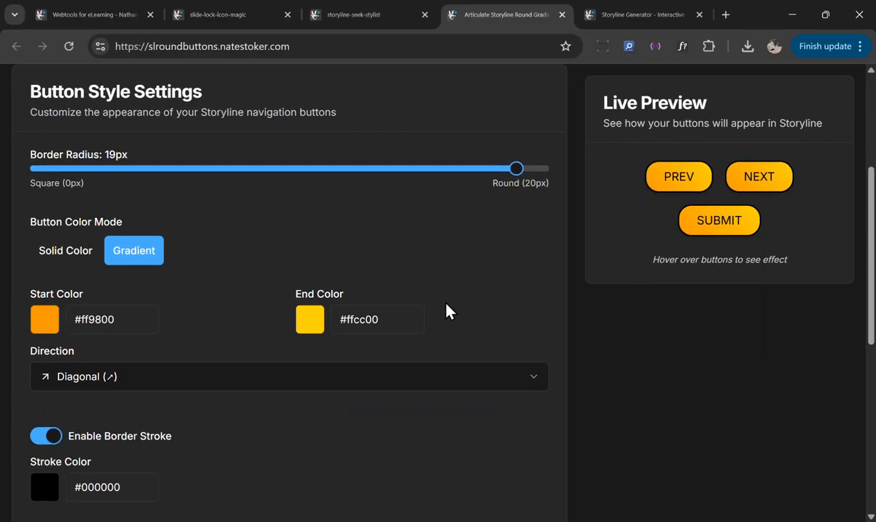
left_click(42, 323)
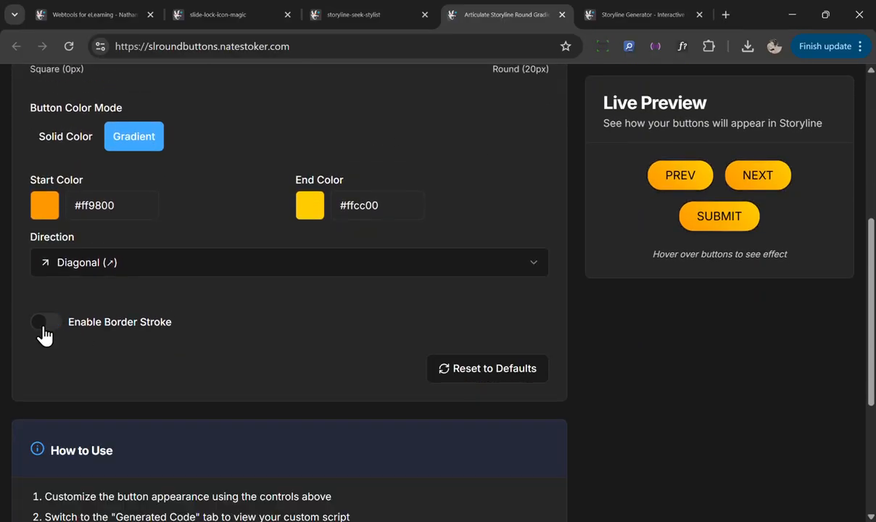
left_click(50, 324)
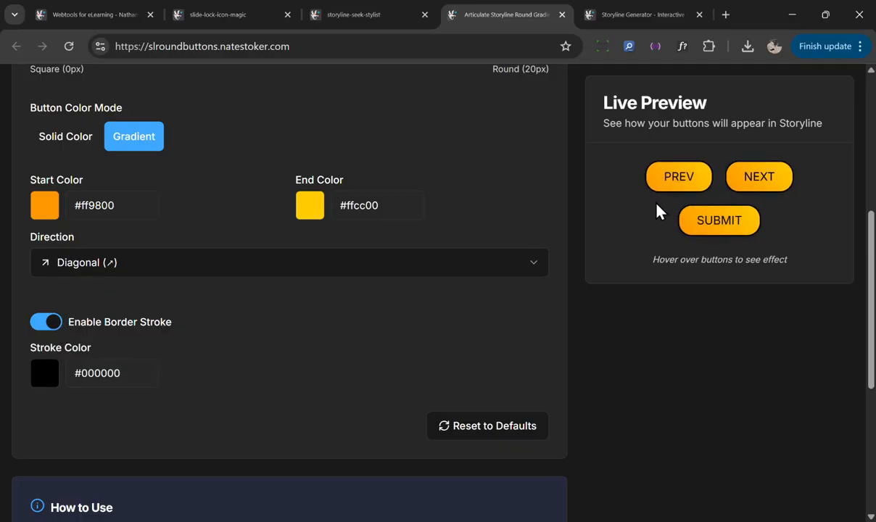
scroll(276, 360, "down", 3)
scroll(399, 298, "up", 10)
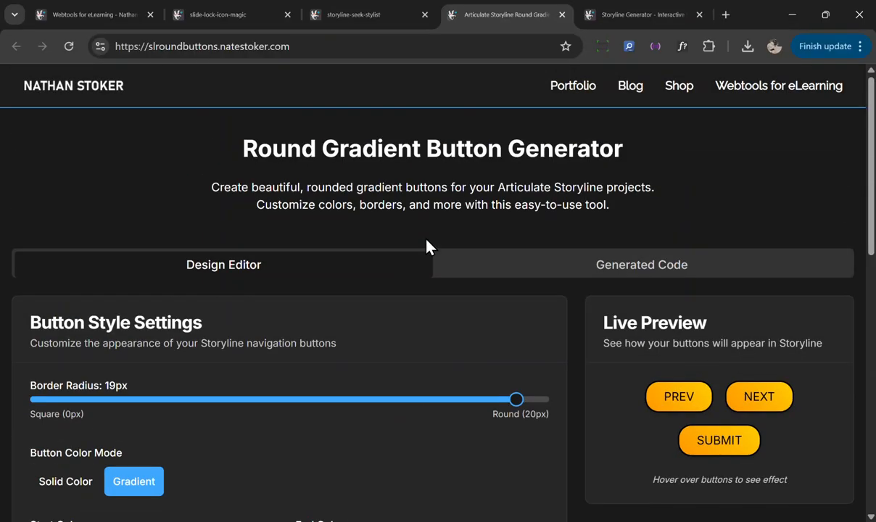
Step: Open the generated code and copy it
left_click(588, 261)
left_click(750, 410)
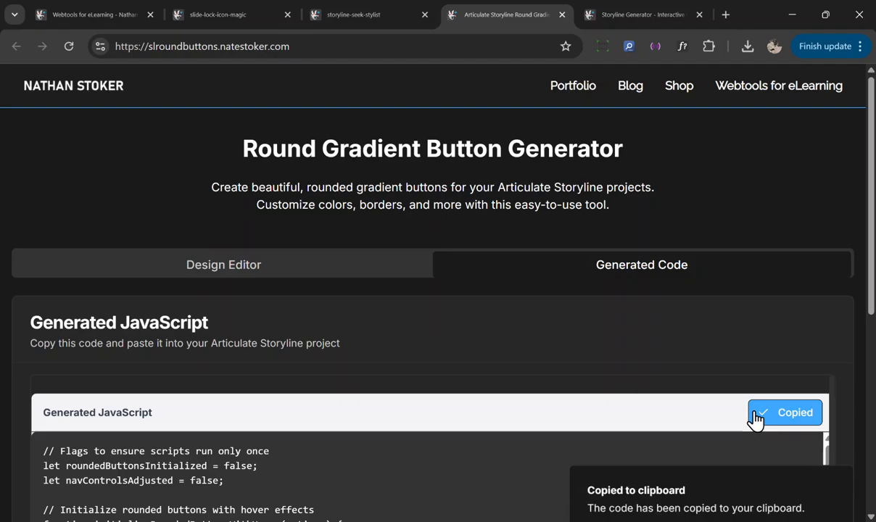
mouse_move(559, 520)
left_click(562, 501)
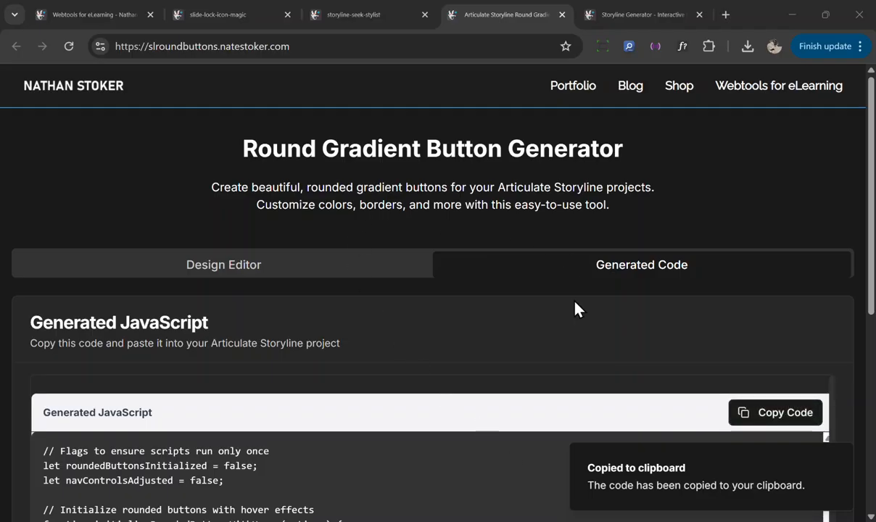
Step: Switch back to Storyline and open the slide master view
left_click(557, 516)
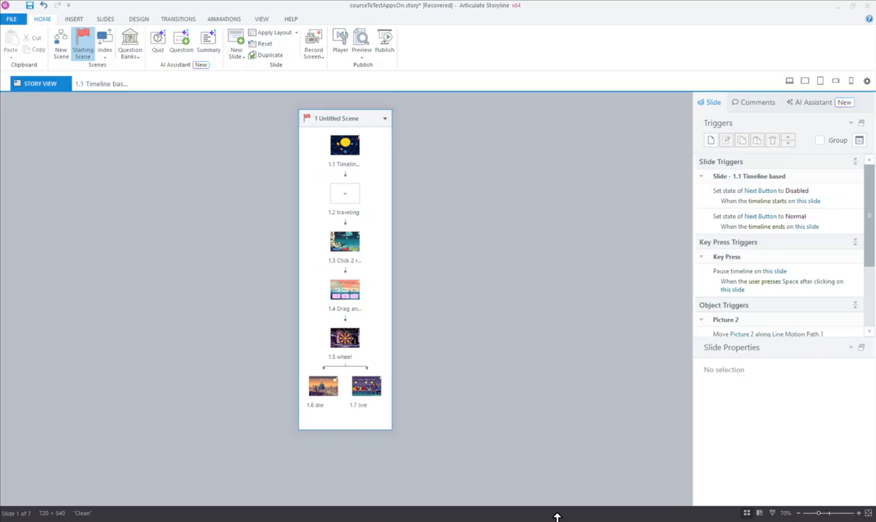
left_click(261, 19)
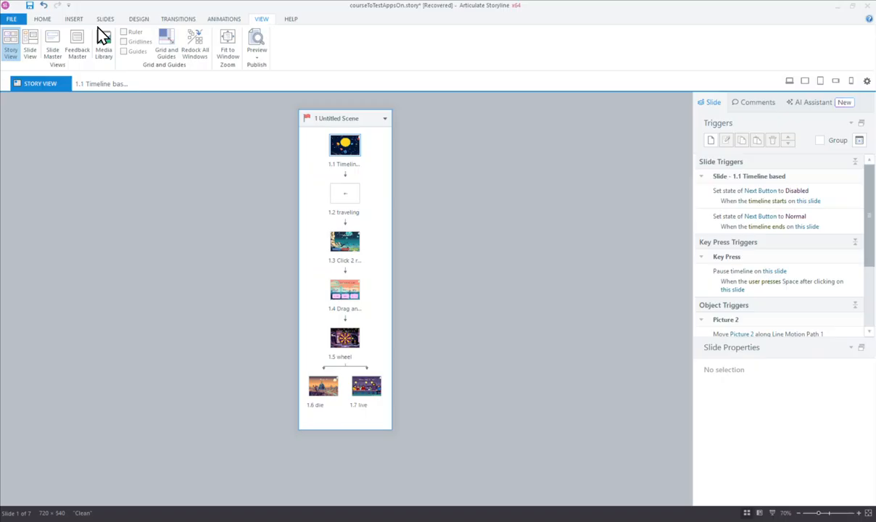
left_click(56, 46)
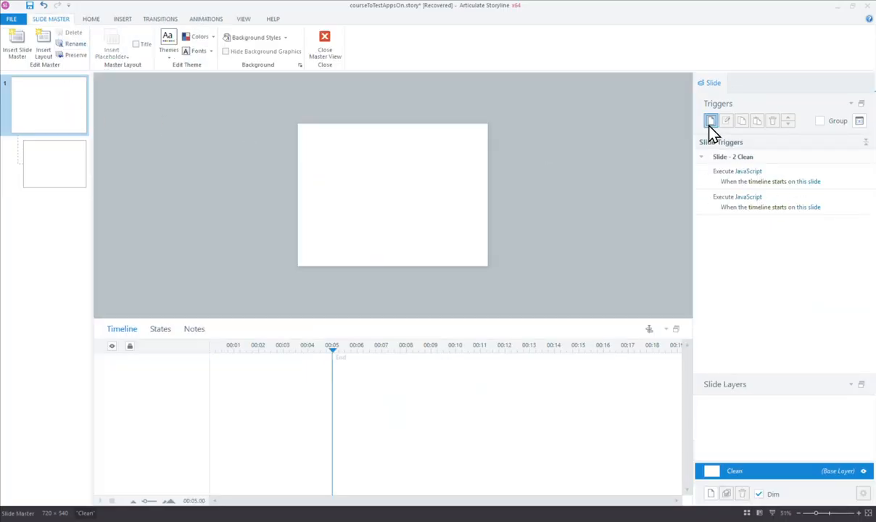
Step: Add another Execute JavaScript trigger on the master slide with the pasted rounded button code, running when the timeline starts
left_click(711, 122)
left_click(451, 242)
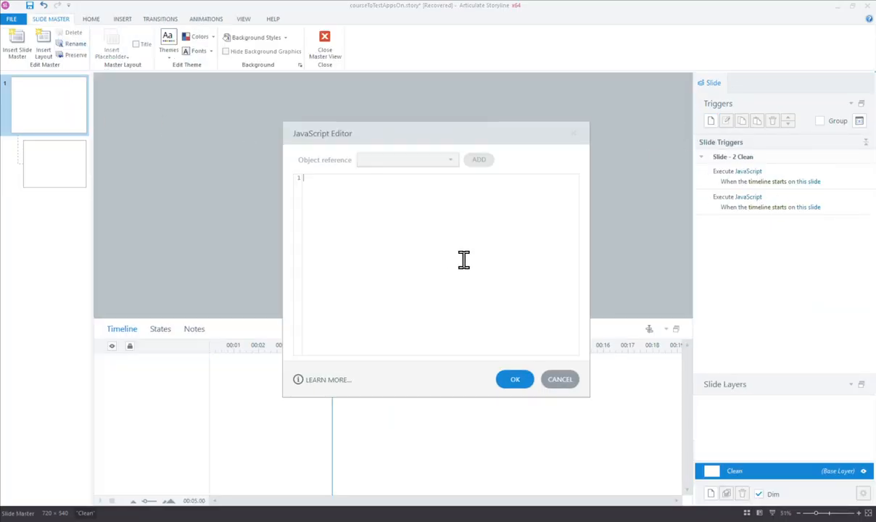
key("ctrl+v")
left_click(516, 381)
left_click(506, 356)
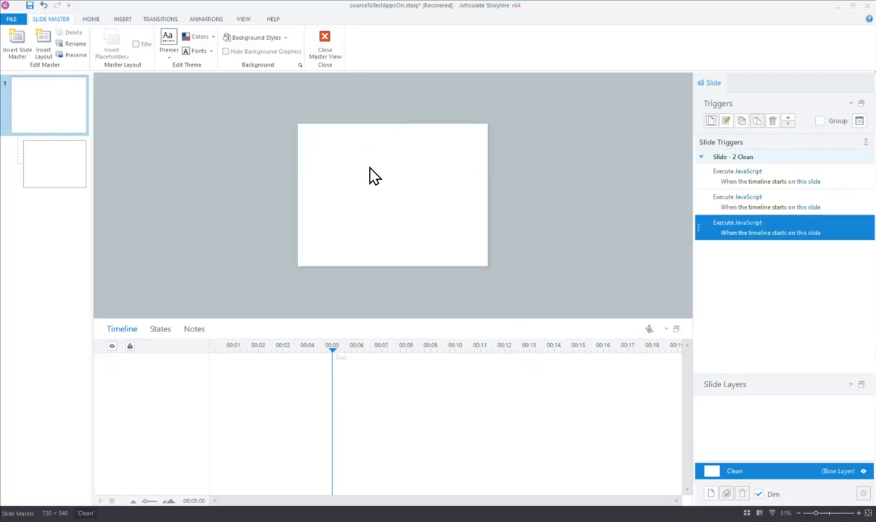
Step: Close the master view, preview the current slide and advance with the restyled Next button
left_click(326, 60)
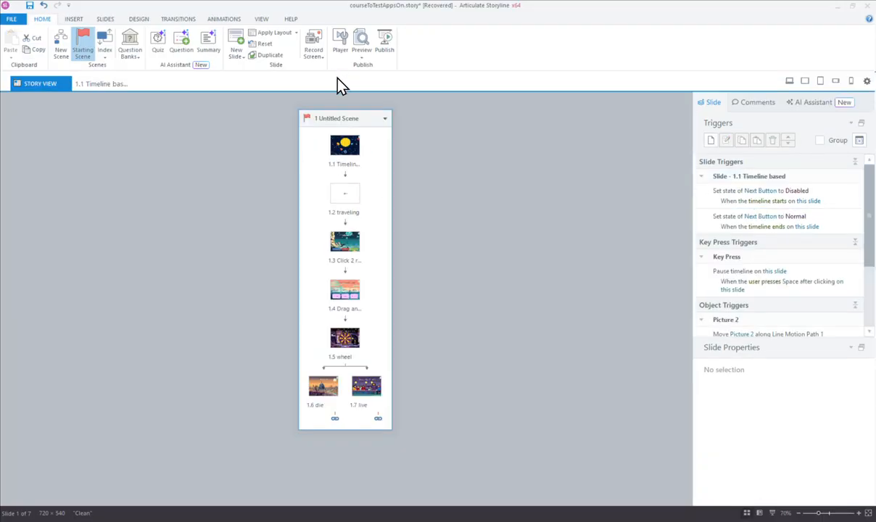
left_click(362, 52)
left_click(396, 79)
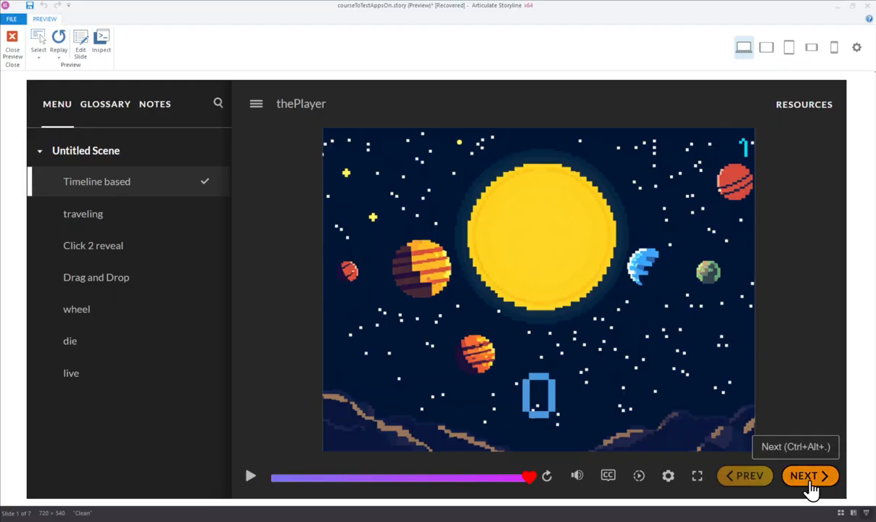
left_click(807, 480)
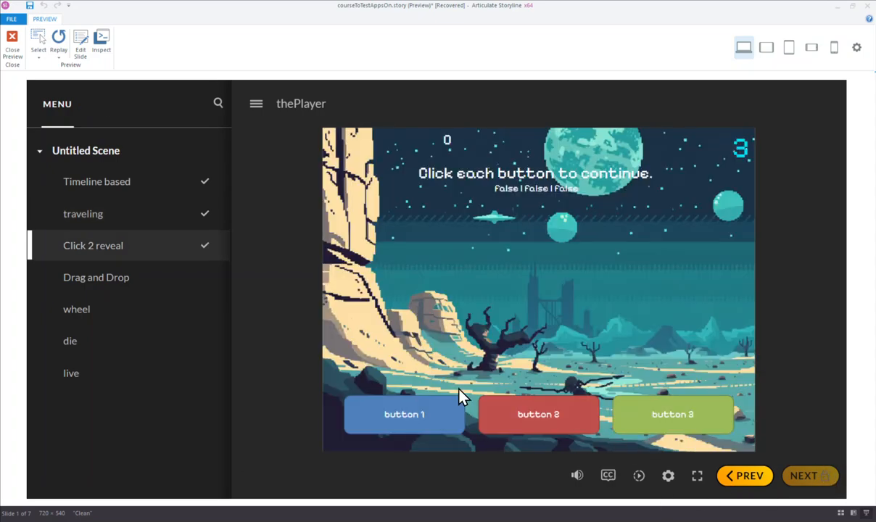
Step: Reveal all three buttons on the Click 2 reveal slide and continue to the next slide
left_click(436, 419)
left_click(524, 416)
left_click(656, 420)
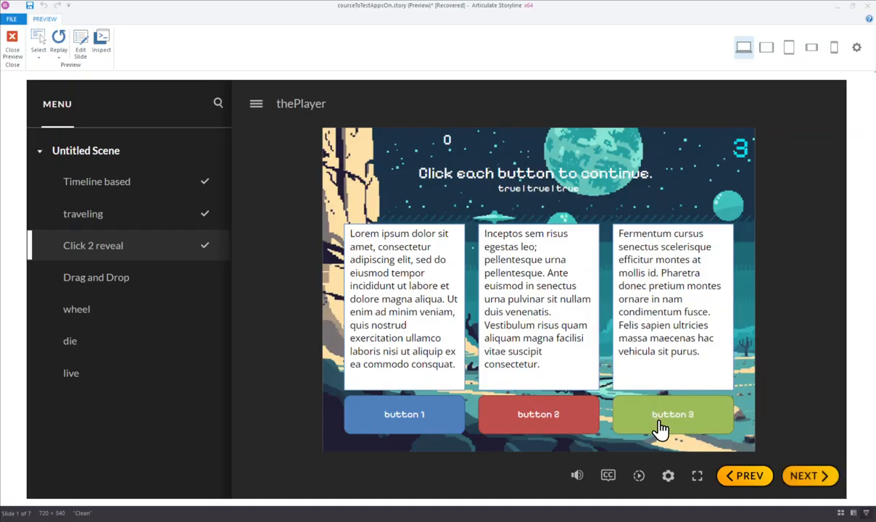
left_click(824, 488)
Step: Drag the three items on the Drag and Drop slide and close the preview
left_click_drag(450, 407, 459, 309)
left_click_drag(570, 402, 573, 298)
left_click_drag(673, 395, 674, 299)
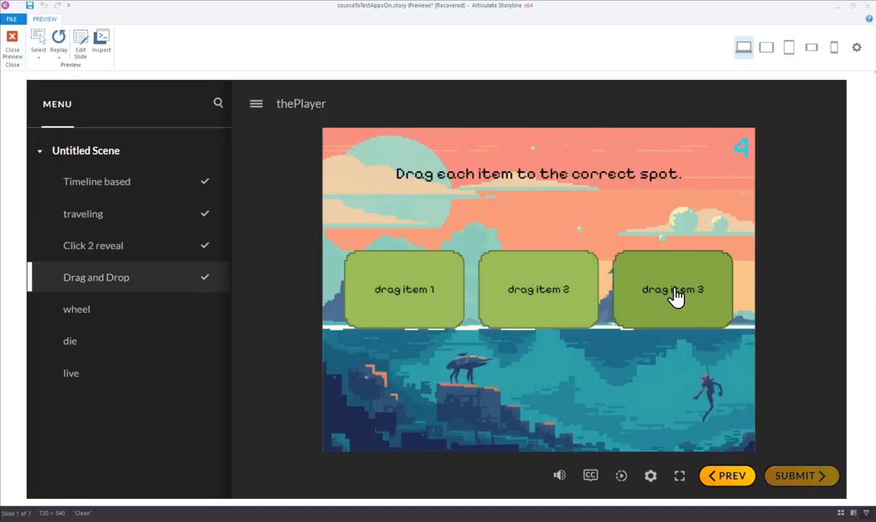
left_click(15, 46)
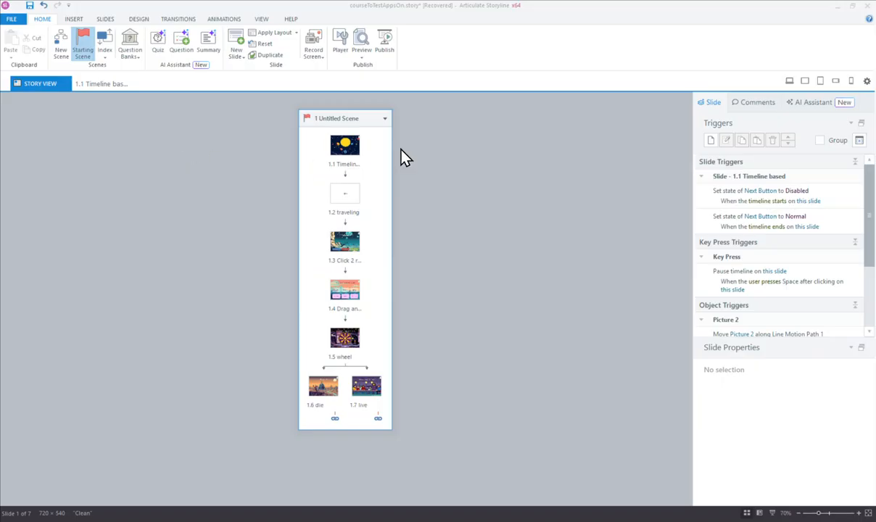
Step: Switch to the Glossary Hack Generator tab and scroll through its theme settings
left_click(839, 7)
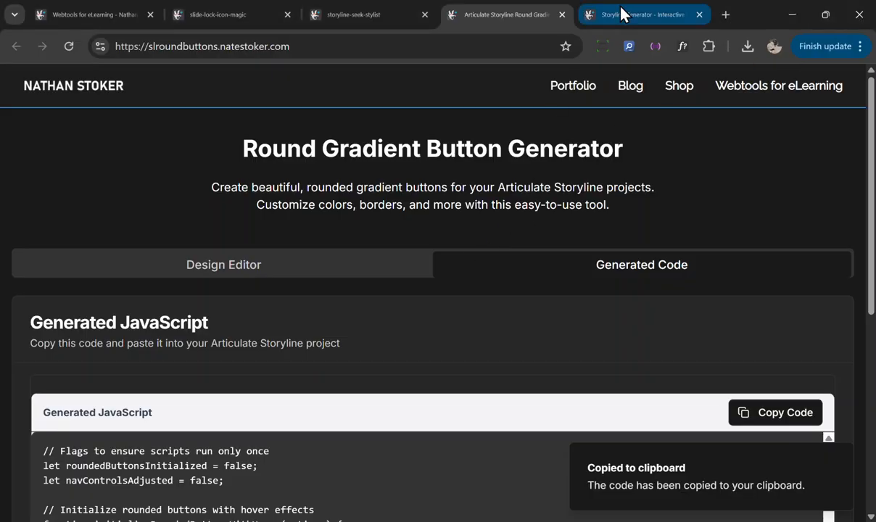
left_click(621, 10)
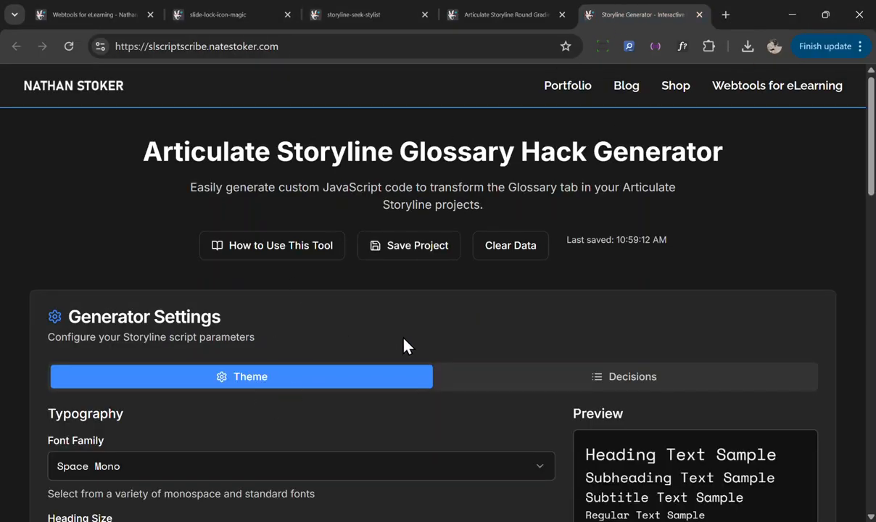
scroll(405, 346, "down", 1)
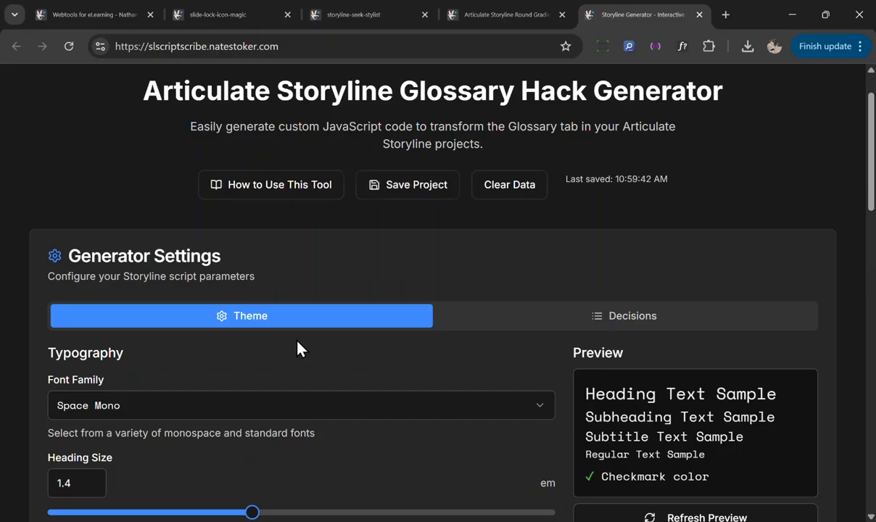
scroll(303, 377, "down", 1)
scroll(446, 366, "up", 2)
scroll(464, 355, "down", 2)
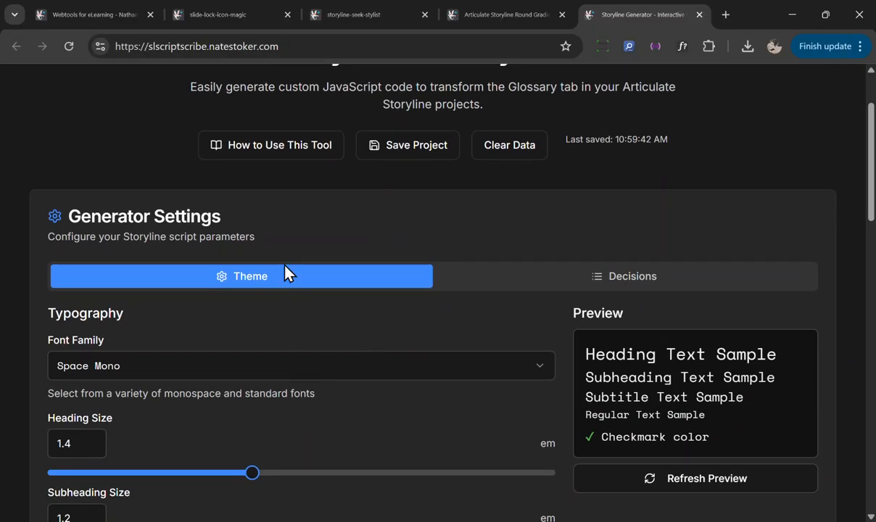
scroll(369, 395, "down", 1)
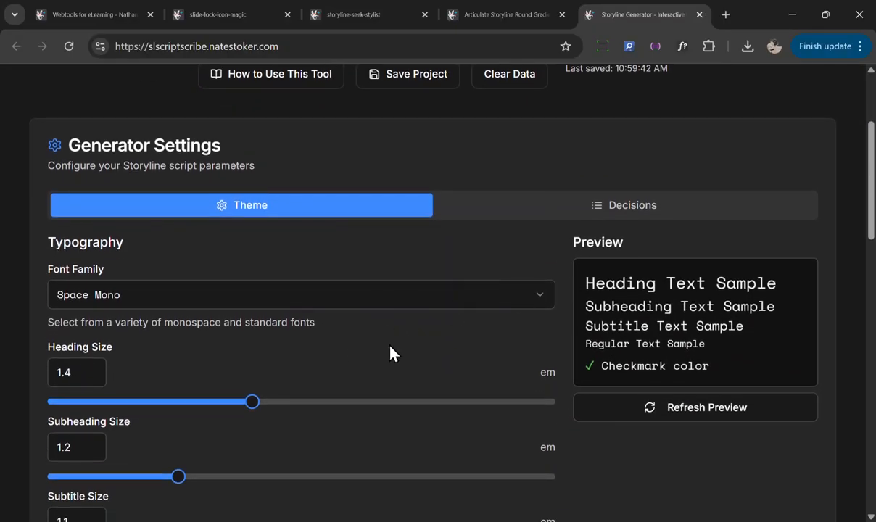
Step: Examine the typography sizes and color fields in the theme settings
scroll(502, 335, "up", 1)
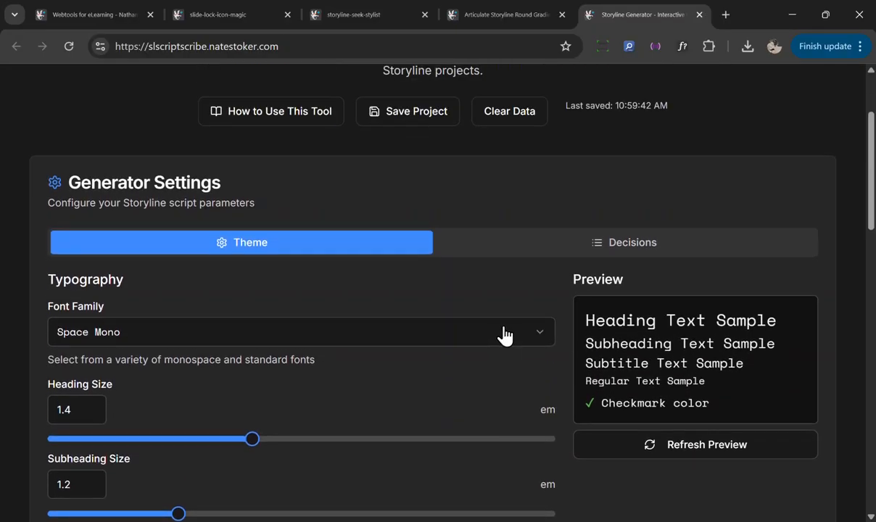
scroll(506, 334, "down", 1)
scroll(505, 340, "up", 1)
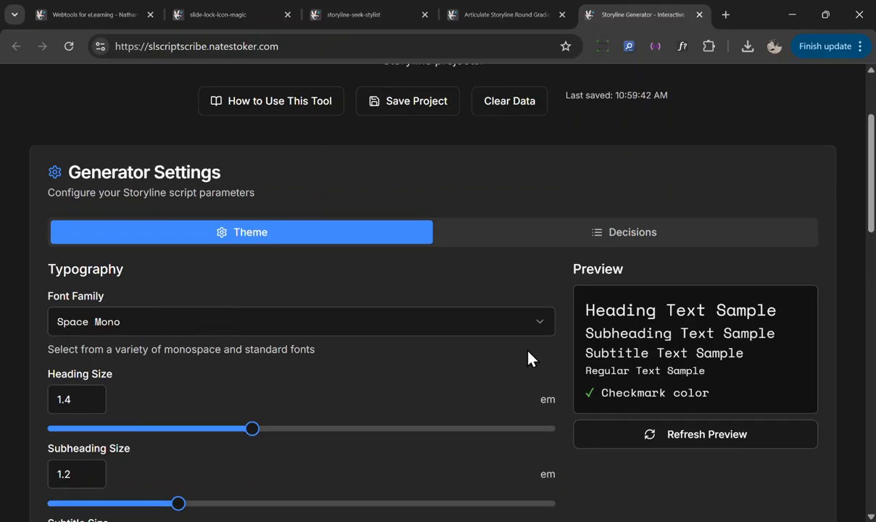
scroll(427, 341, "down", 7)
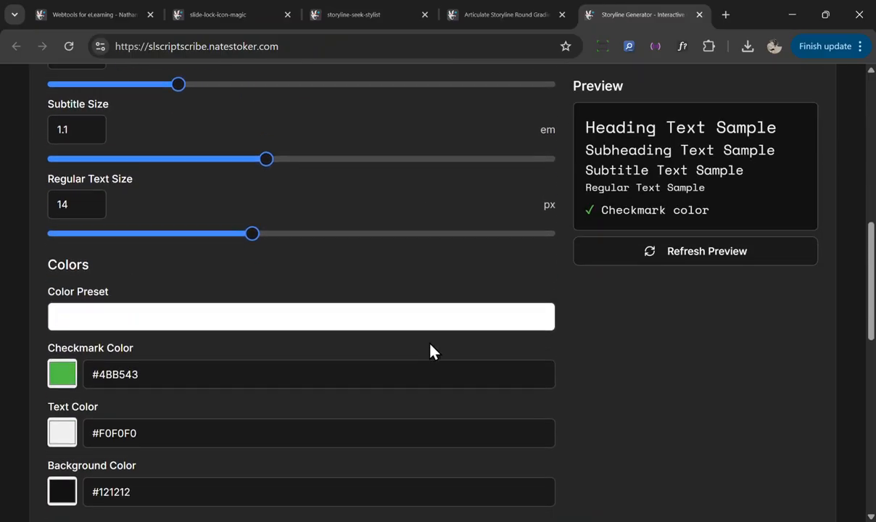
scroll(431, 355, "up", 5)
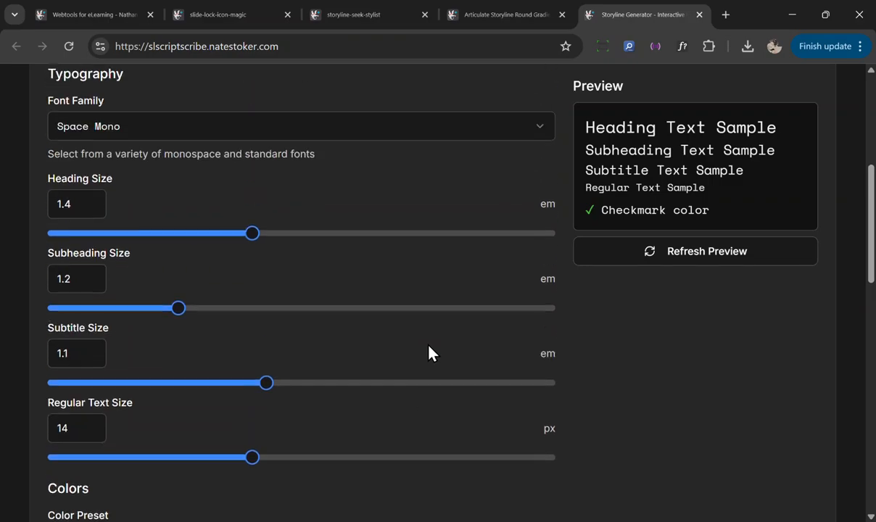
scroll(645, 261, "down", 6)
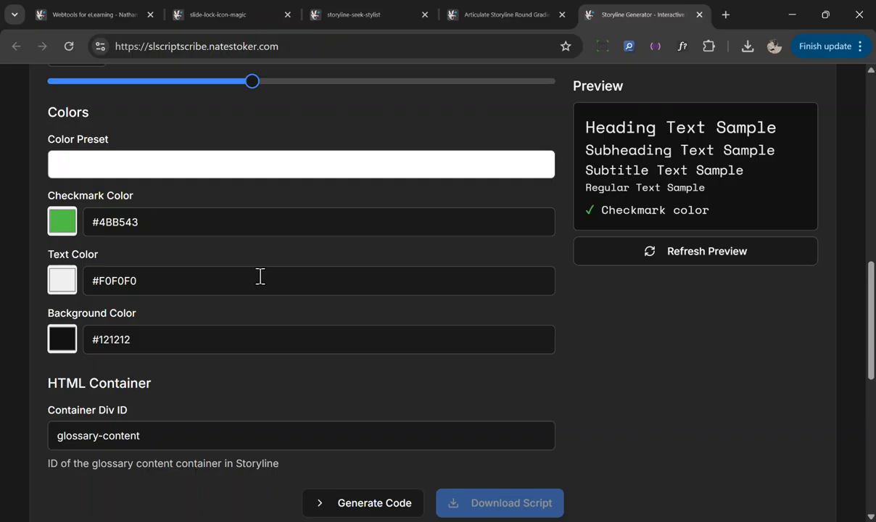
scroll(218, 283, "up", 1)
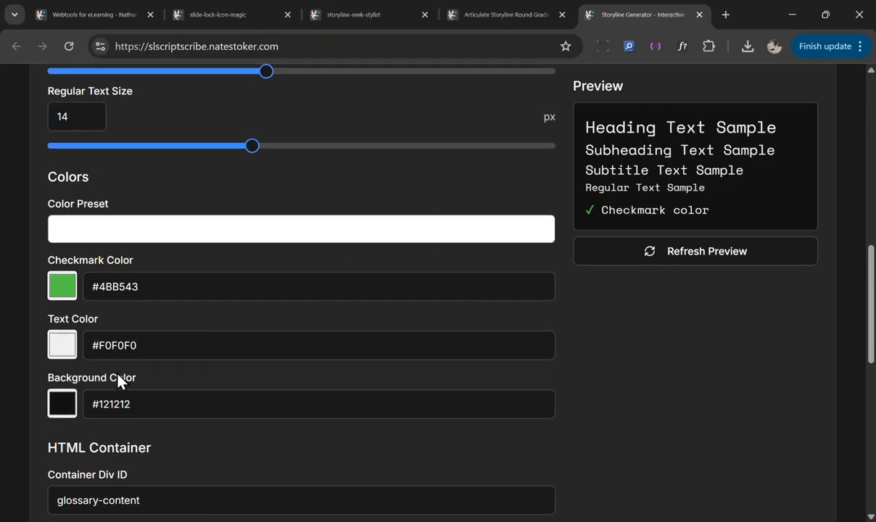
Step: Set the background color to #392d2d with the color picker
left_click(62, 404)
left_click_drag(183, 262, 84, 283)
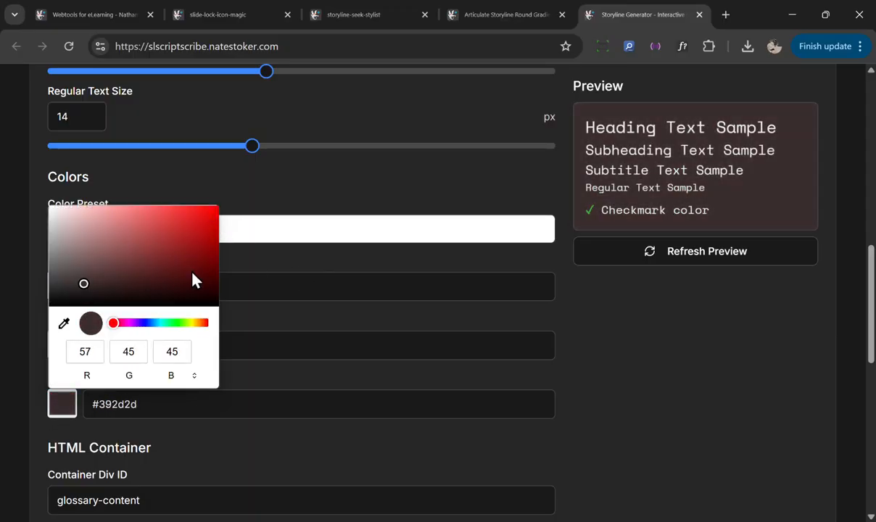
left_click(662, 353)
Step: Open the Decisions settings and examine the content categories and the new decision variable form
scroll(298, 348, "down", 3)
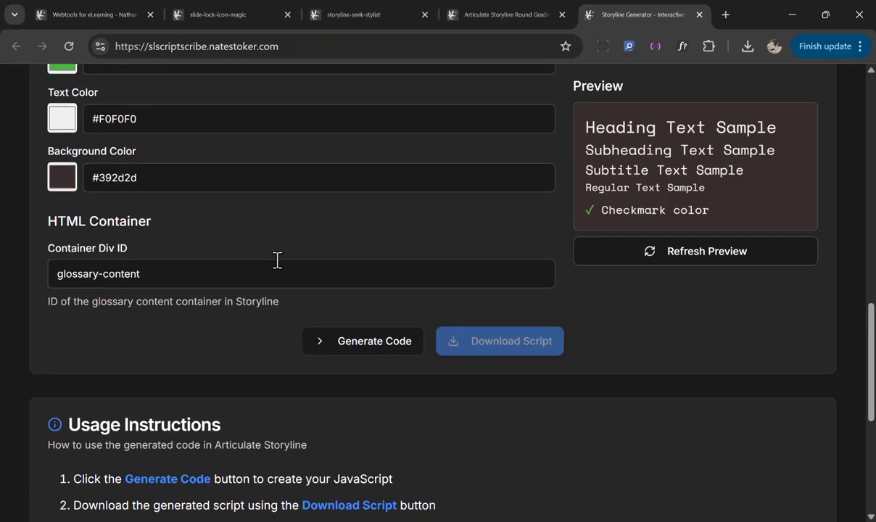
scroll(277, 260, "up", 10)
scroll(621, 235, "down", 2)
left_click(621, 286)
left_click(771, 381)
scroll(739, 278, "down", 3)
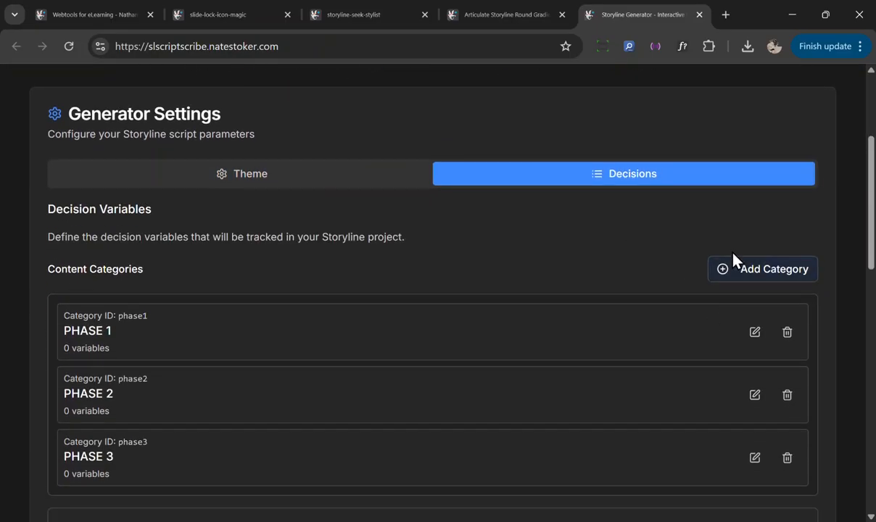
scroll(580, 240, "down", 1)
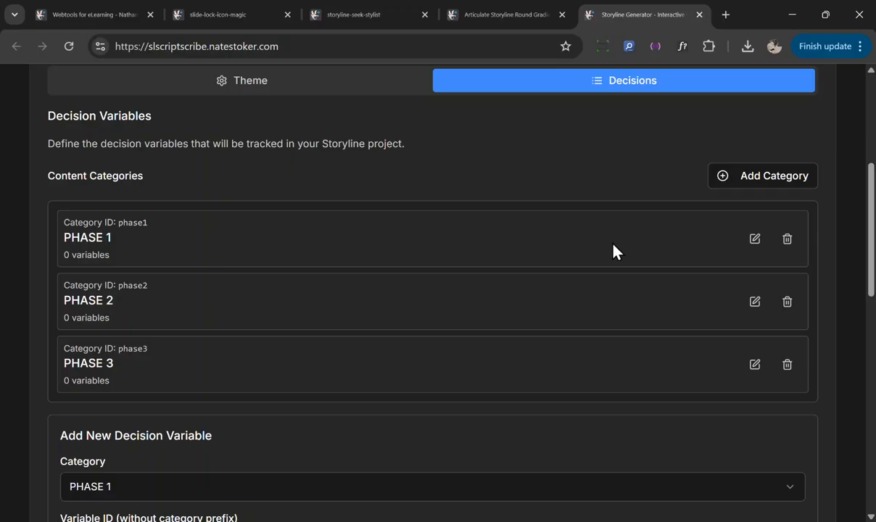
scroll(615, 250, "down", 3)
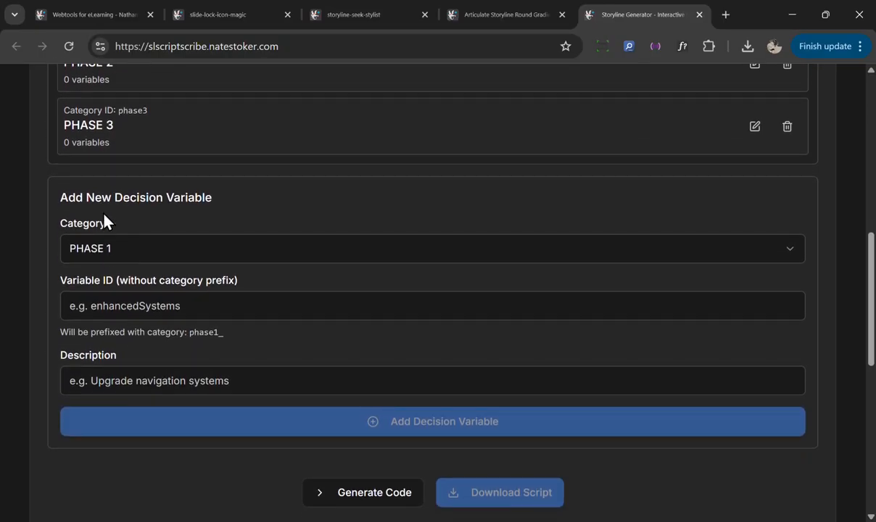
scroll(317, 357, "down", 1)
scroll(317, 358, "up", 8)
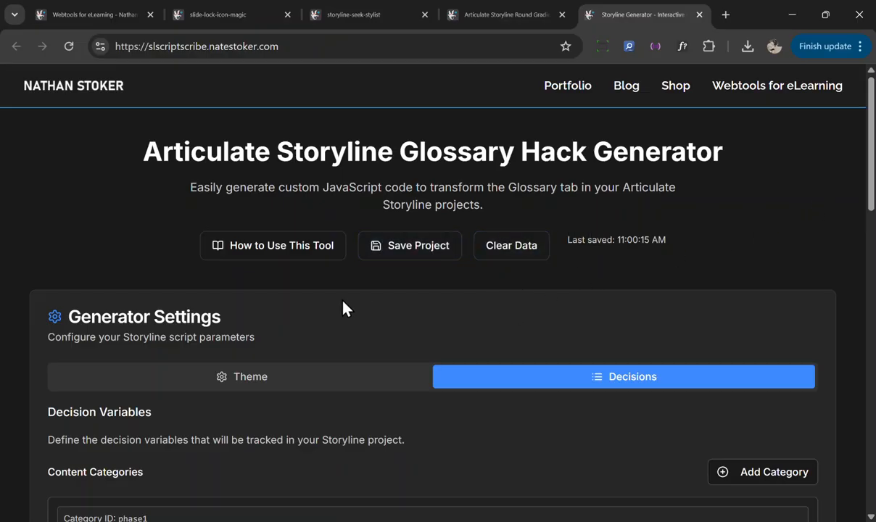
scroll(491, 349, "down", 10)
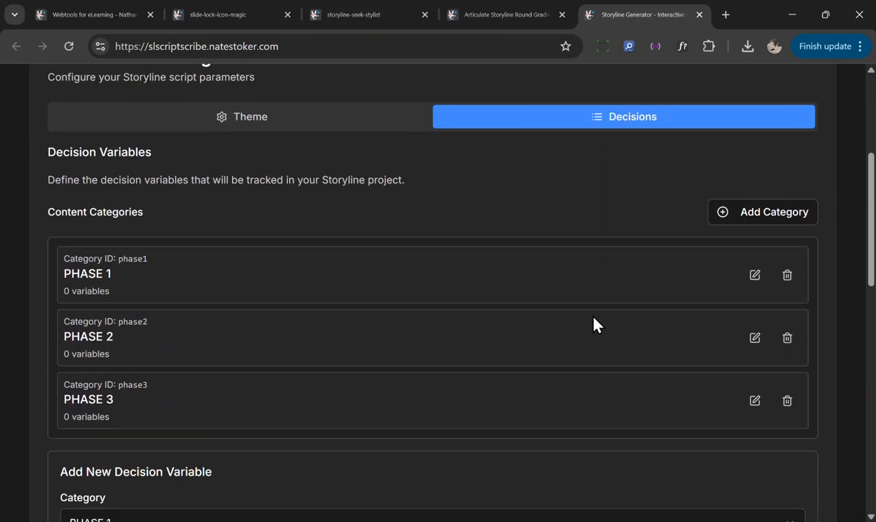
scroll(464, 349, "up", 3)
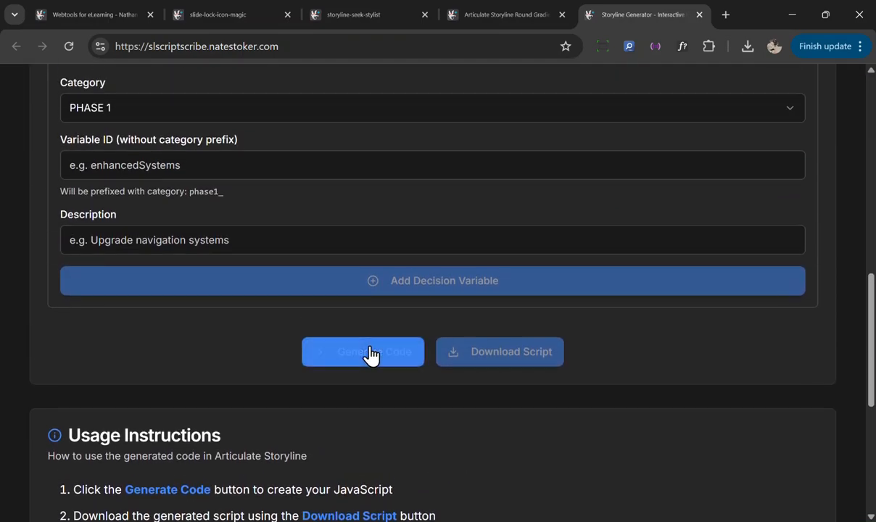
Step: Generate the glossary JavaScript code and copy it to the clipboard
left_click(374, 354)
scroll(391, 364, "down", 3)
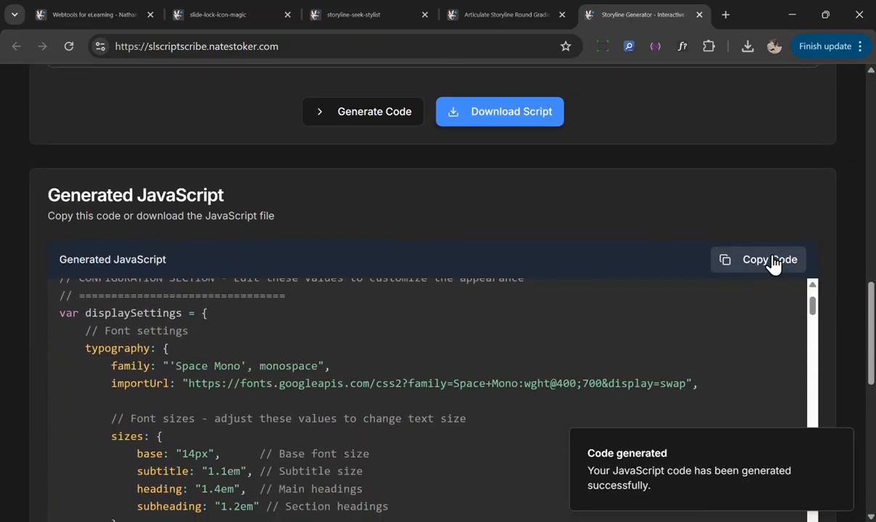
left_click(769, 259)
scroll(411, 372, "down", 2)
scroll(407, 393, "up", 3)
scroll(429, 381, "up", 3)
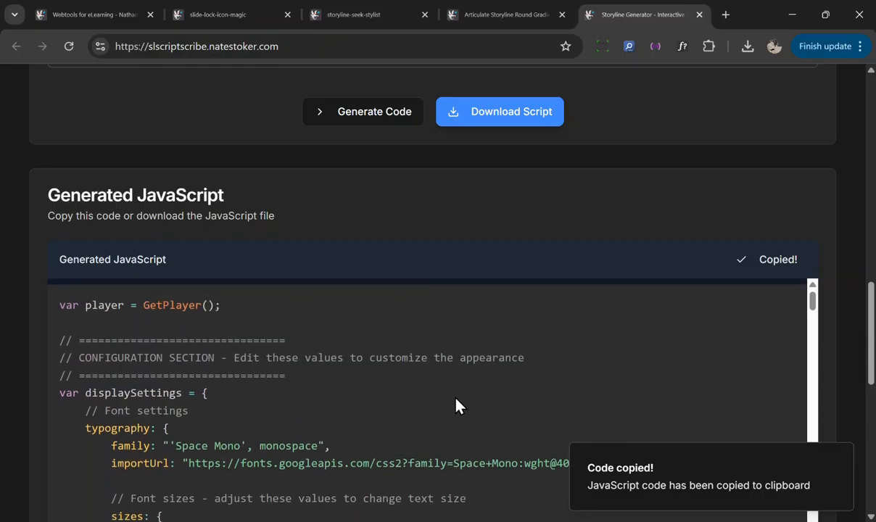